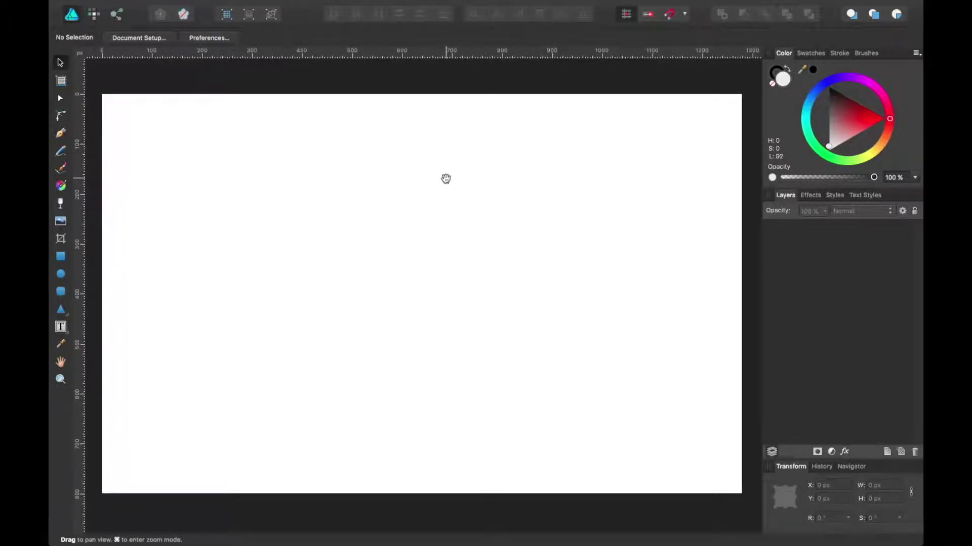
Step: Switch to the Move Tool and enable snapping on the empty document
key("v")
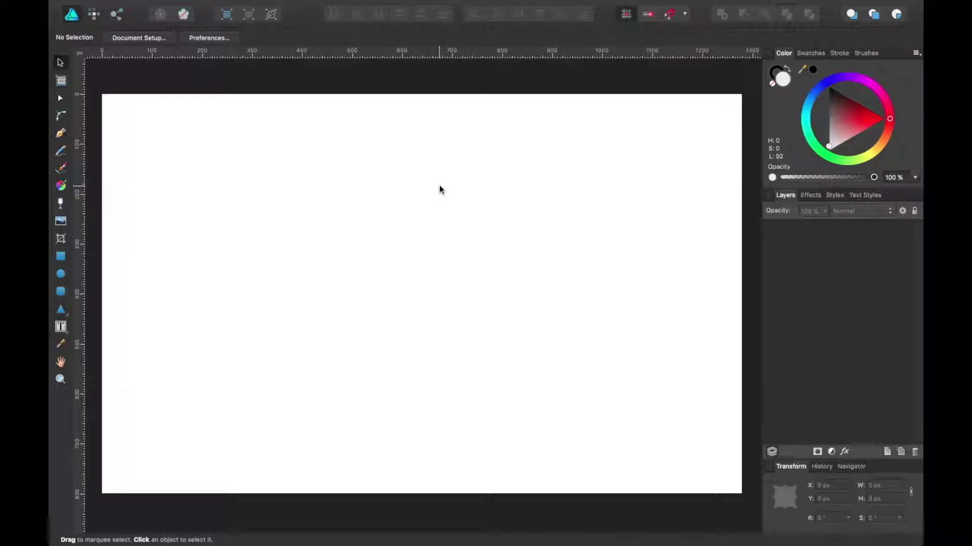
mouse_move(660, 1)
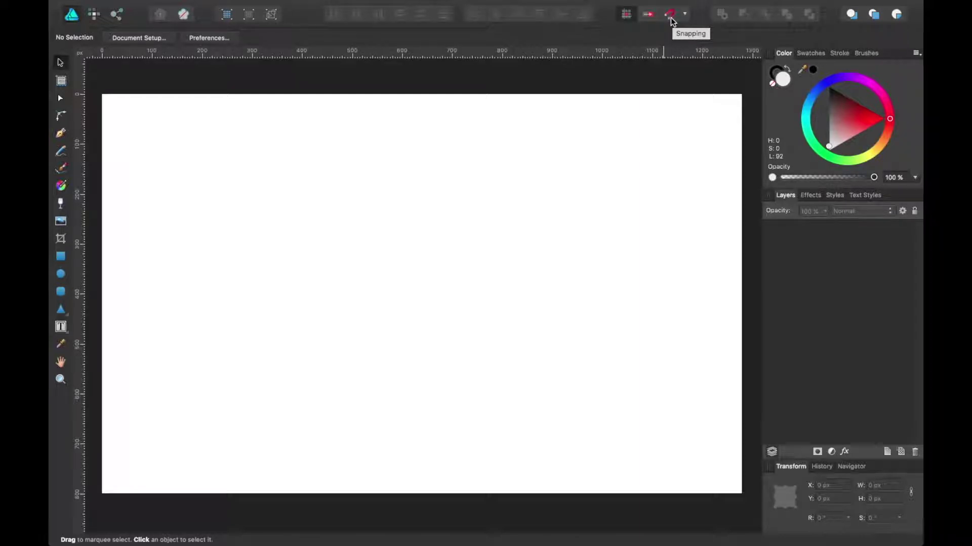
left_click(671, 20)
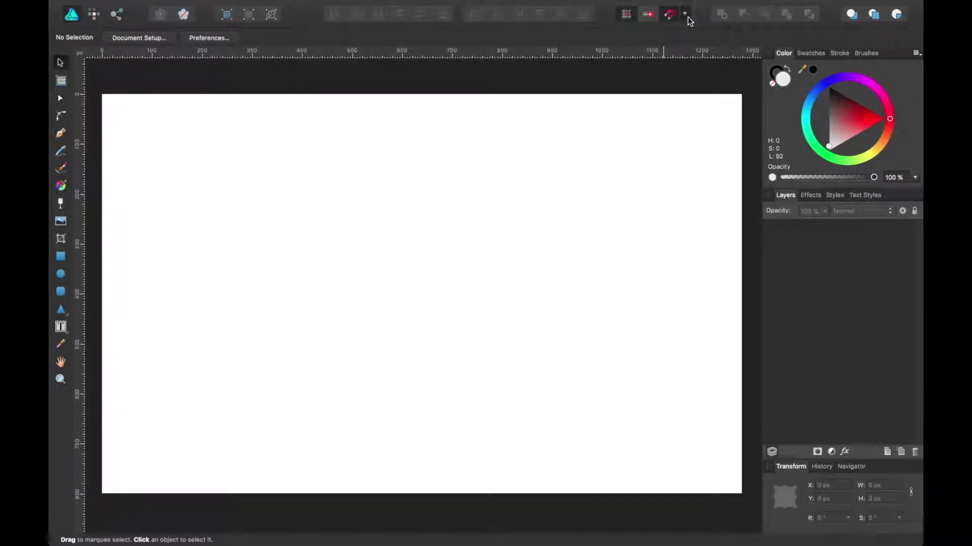
Step: Choose UI design from the snapping Preset list
left_click(685, 14)
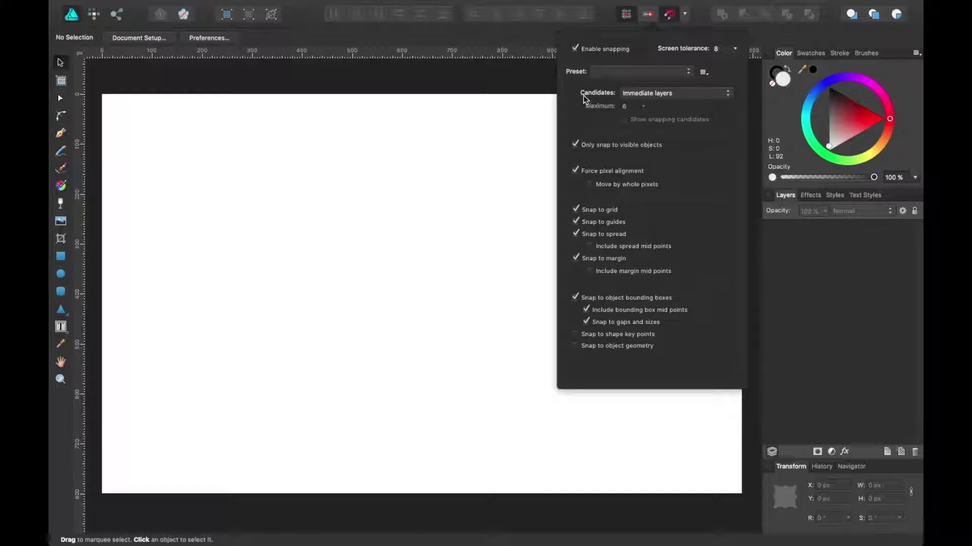
left_click(606, 73)
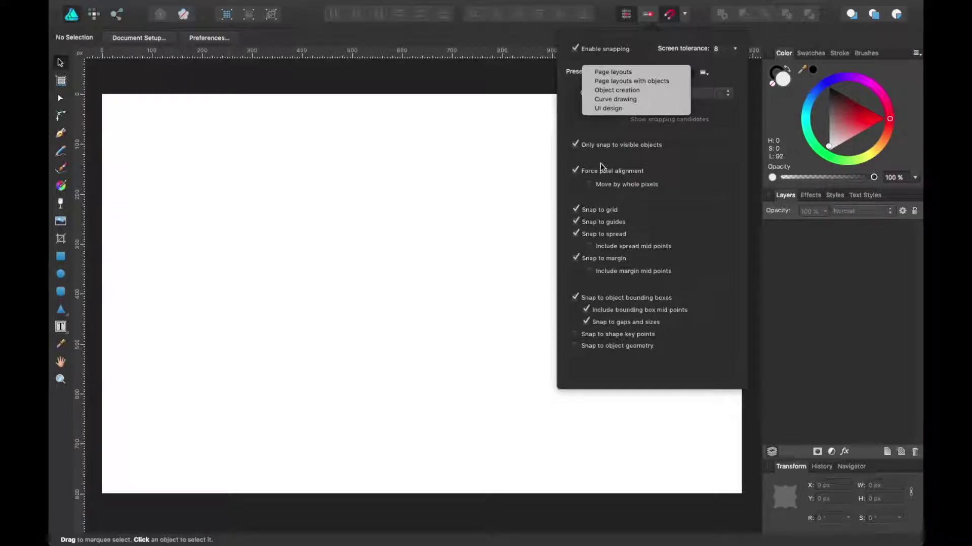
left_click(610, 109)
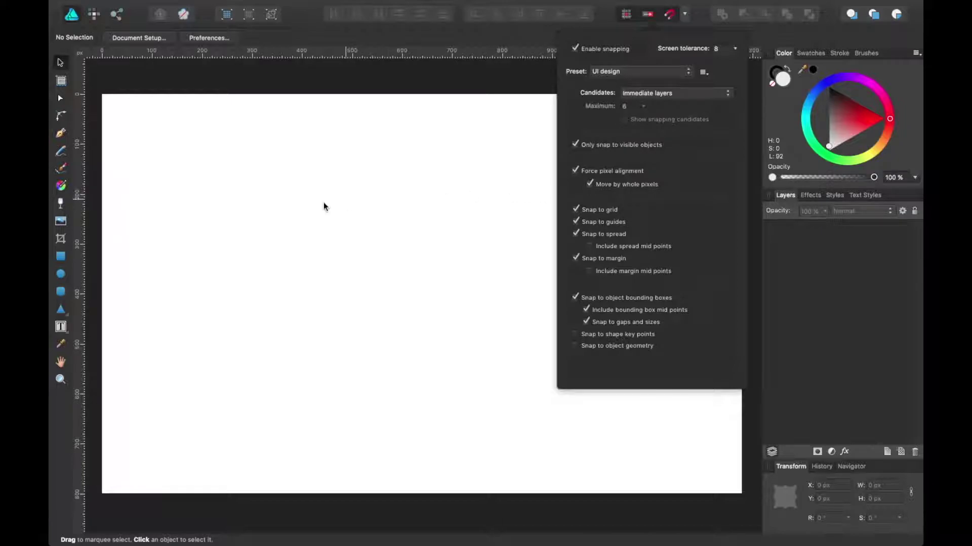
Step: Draw two trial light grey rectangles with the Rectangle Tool, then undo both
key("m")
left_click_drag(148, 168, 224, 252)
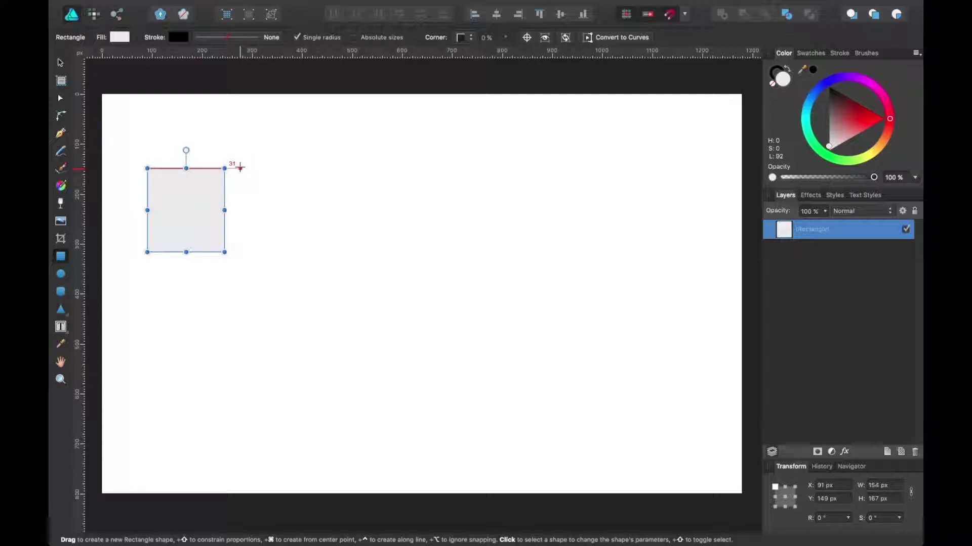
left_click_drag(240, 168, 310, 253)
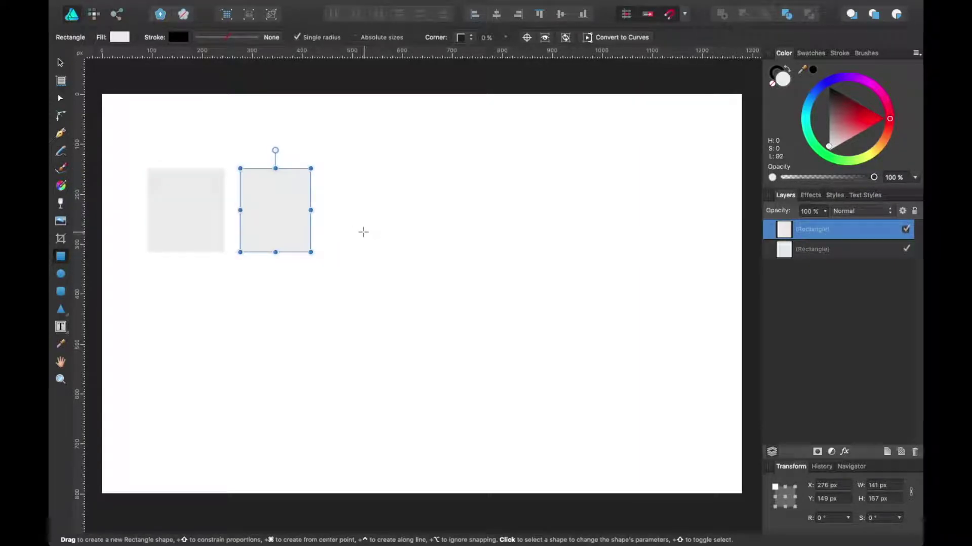
key("super+z")
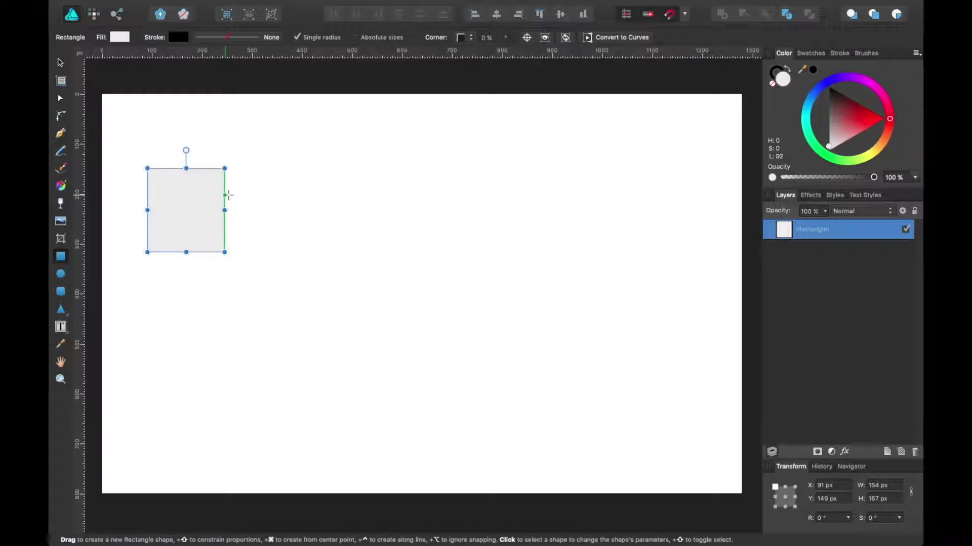
key("super+z")
Step: Draw three 188 × 188 px light grey squares side by side at Y 132 px
left_click_drag(173, 162, 267, 254)
left_click_drag(289, 159, 385, 285)
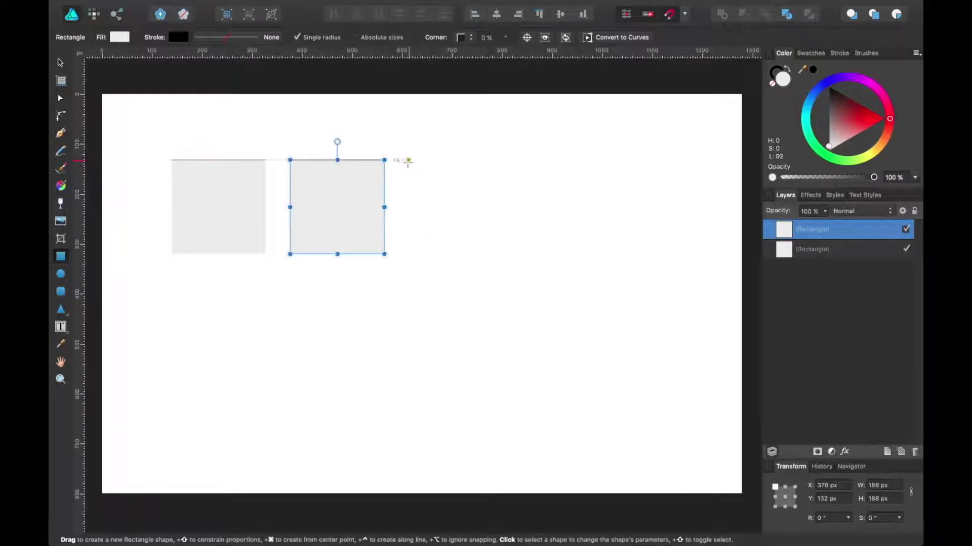
left_click_drag(402, 160, 499, 282)
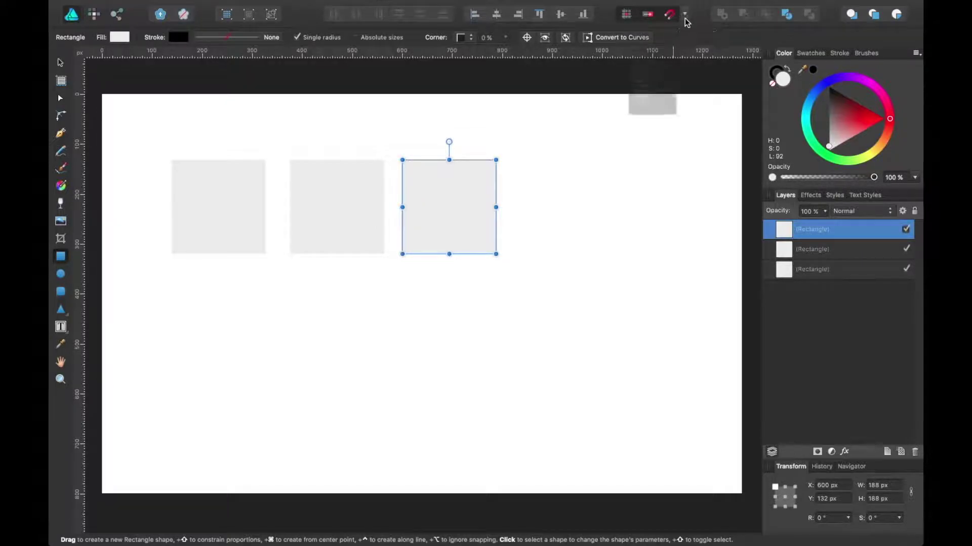
Step: Toggle Force pixel alignment off and on, then choose the Page layouts snapping preset
left_click(684, 14)
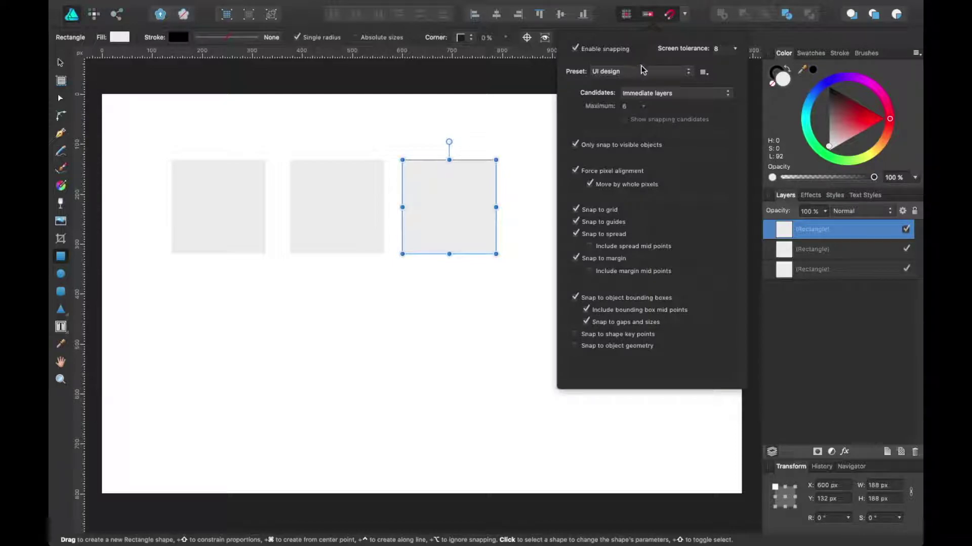
left_click(610, 172)
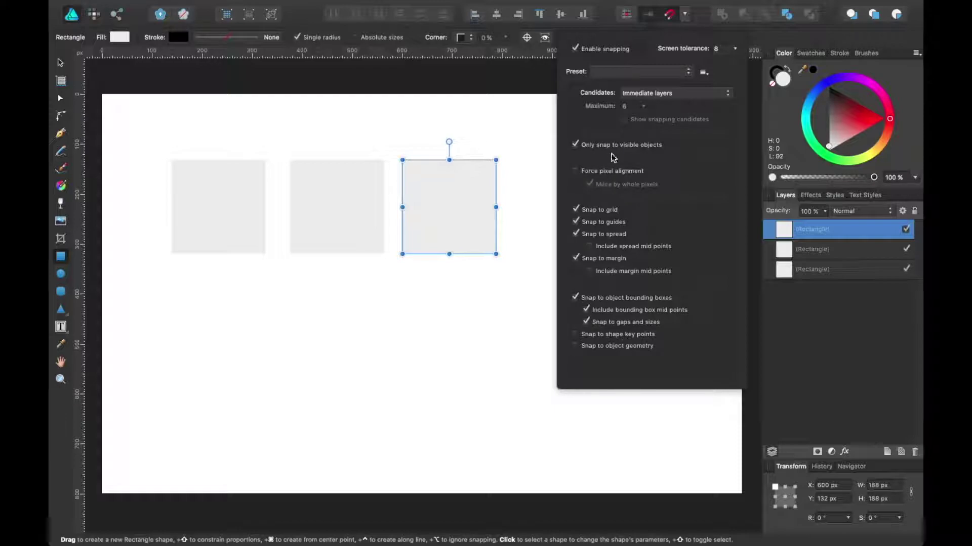
left_click(610, 172)
left_click(640, 72)
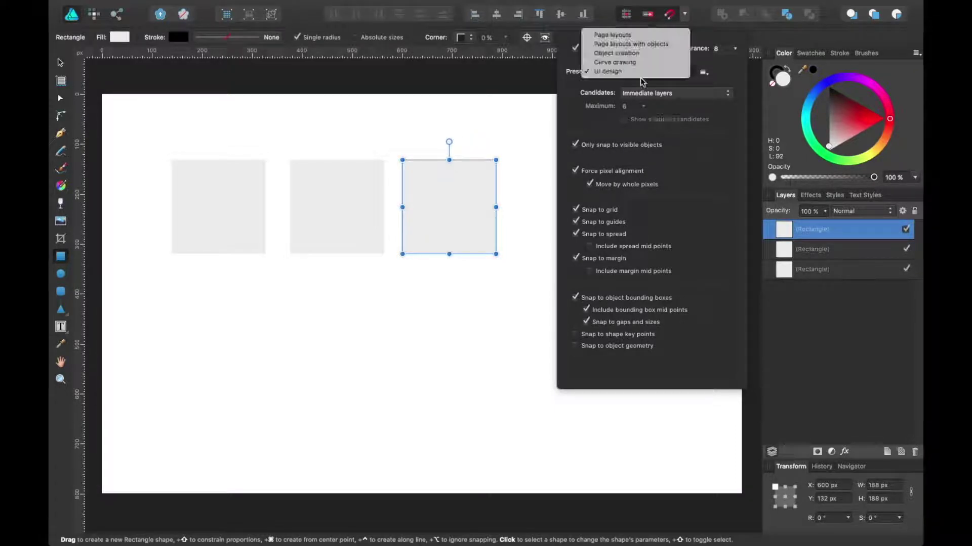
left_click(645, 36)
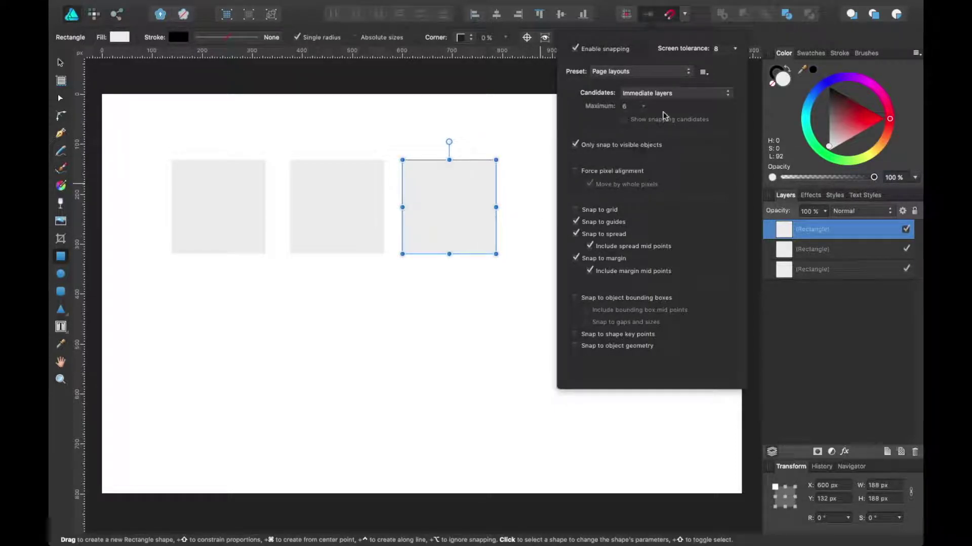
Step: Close the snapping options and select the third square with the Move Tool
key("Escape")
key("v")
left_click(408, 211)
Step: Delete the third, right-hand and remaining squares one by one
key("Delete")
left_click(338, 198)
key("Delete")
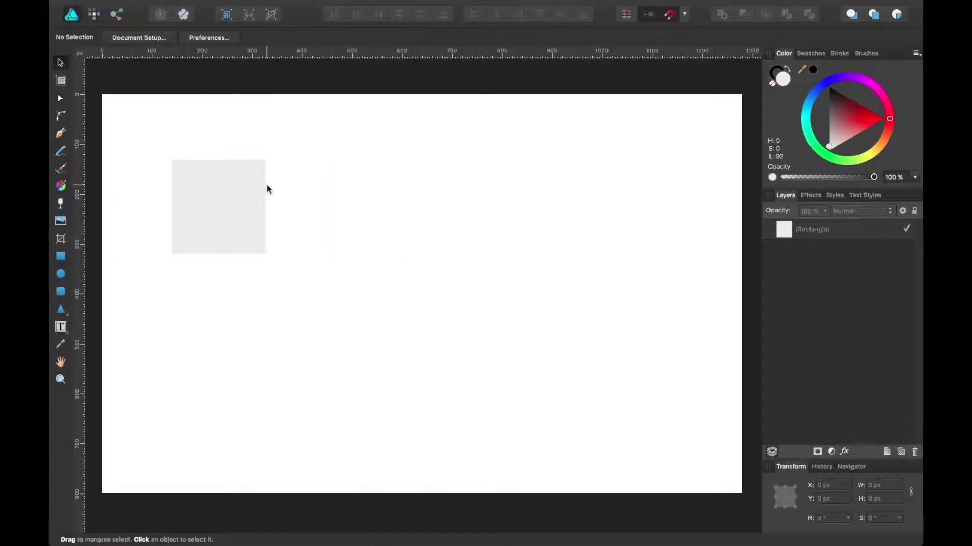
left_click(267, 188)
key("Delete")
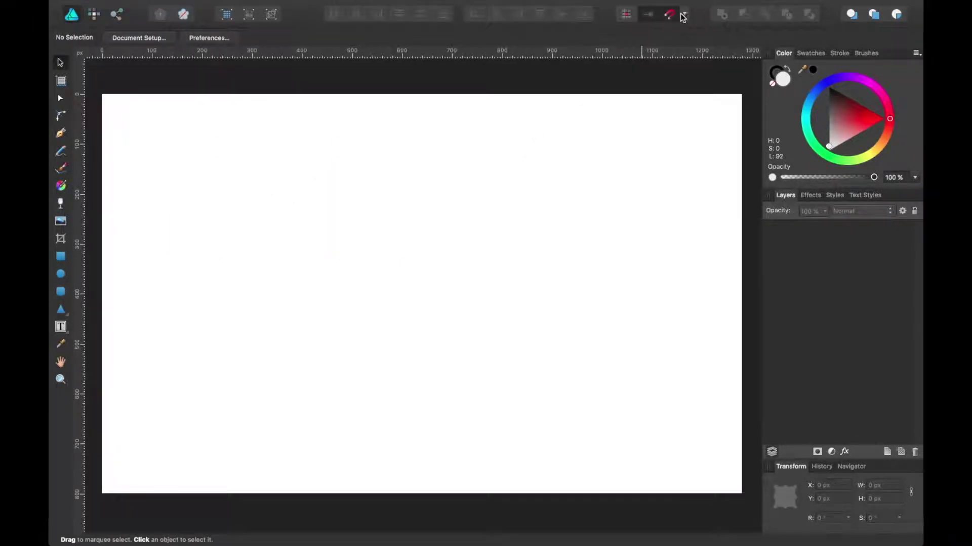
Step: Draw a tall 302.5 × 596.6 px grey rectangle, then select and delete it
left_click(61, 256)
left_click_drag(178, 140, 328, 439)
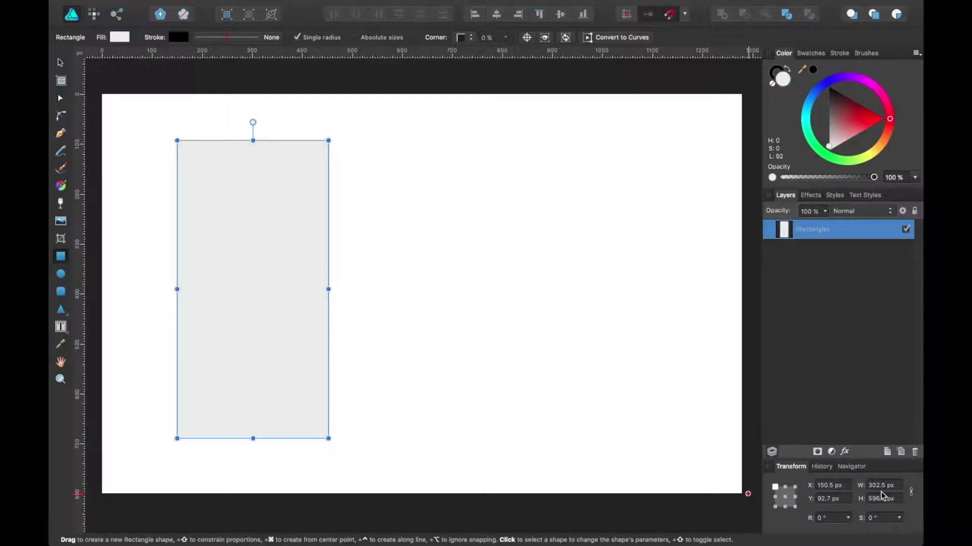
left_click(225, 15)
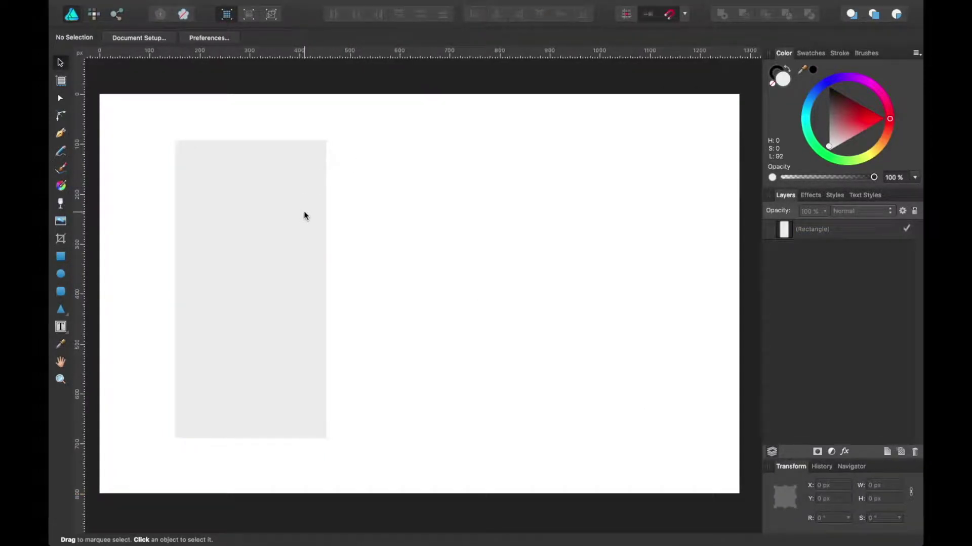
left_click_drag(308, 211, 387, 241)
scroll(387, 241, "up", 3)
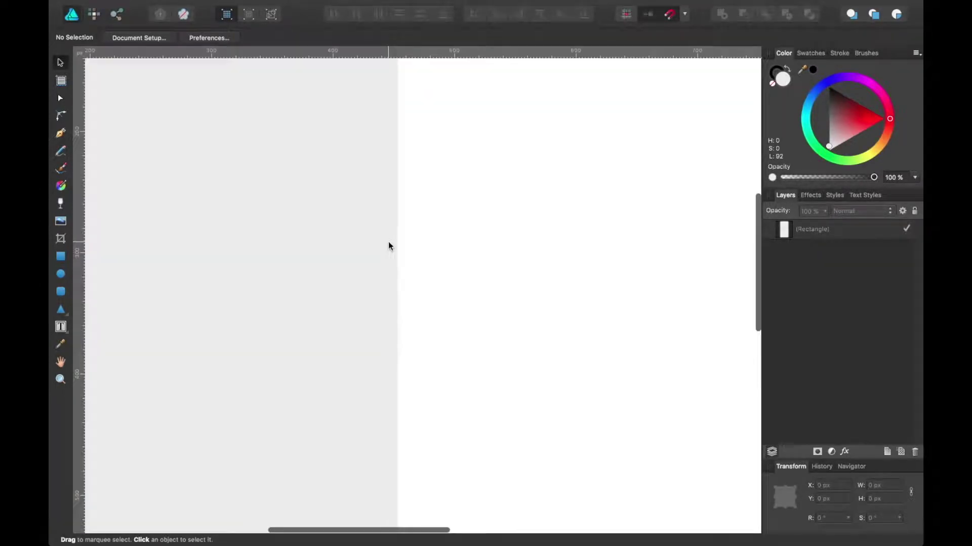
left_click(401, 236)
left_click(533, 168)
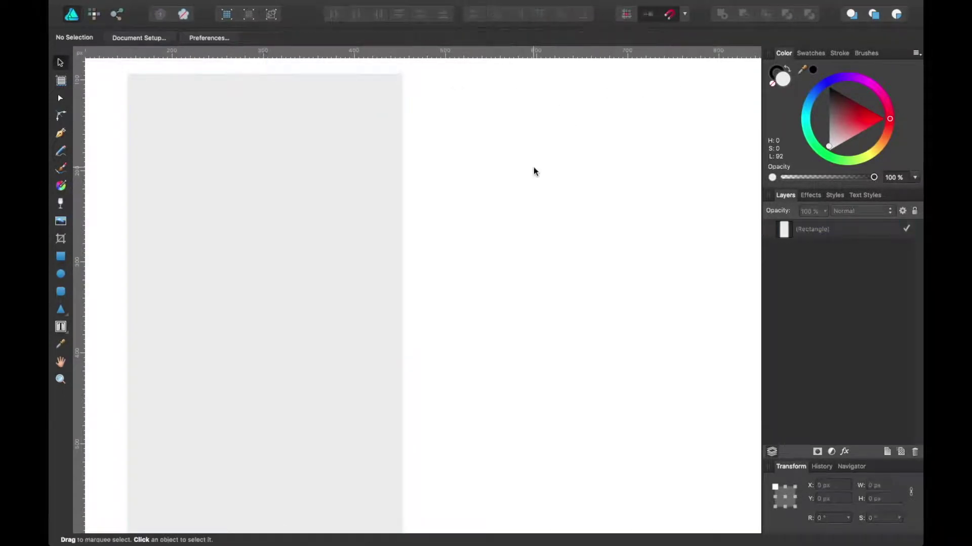
left_click(367, 150)
key("Delete")
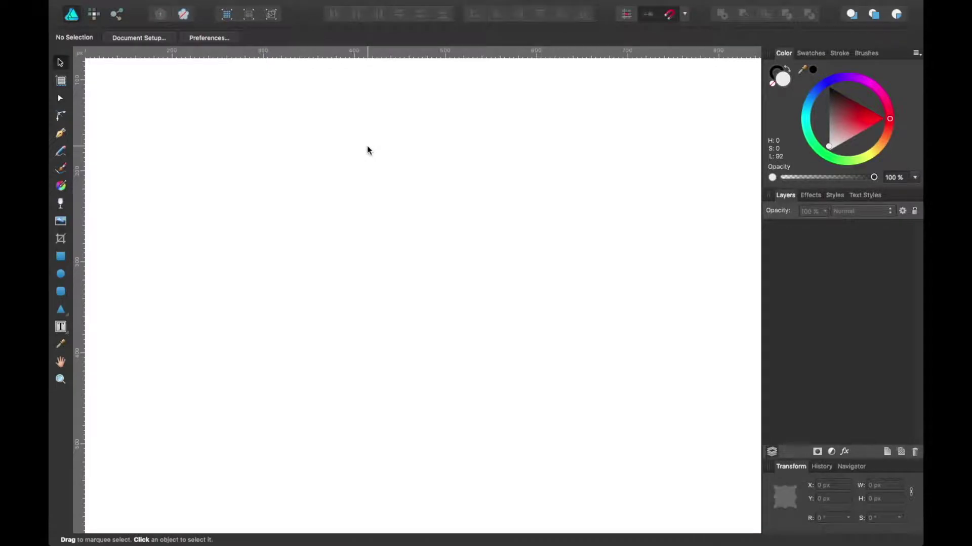
Step: Reapply the UI design snapping preset, check the preset management menu, and close the options
left_click(687, 14)
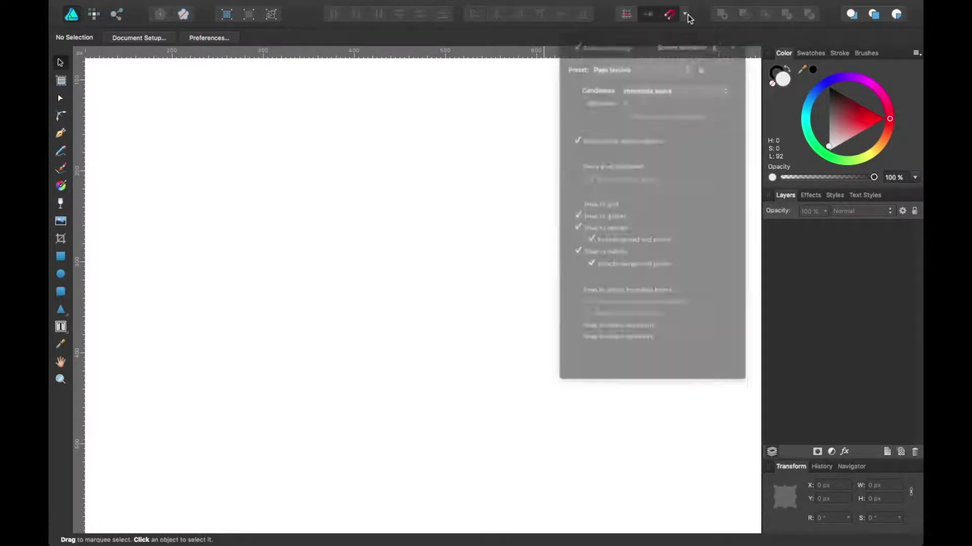
left_click(644, 71)
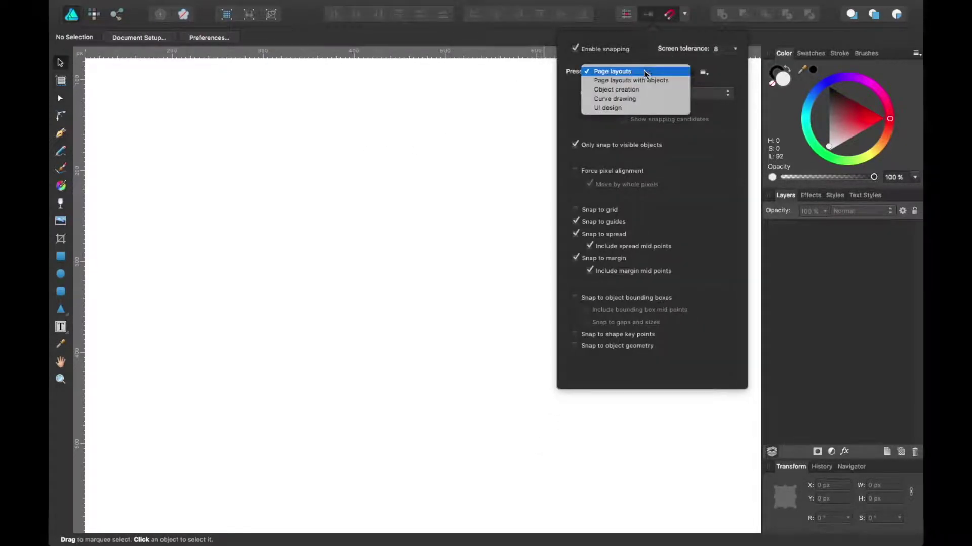
left_click(629, 109)
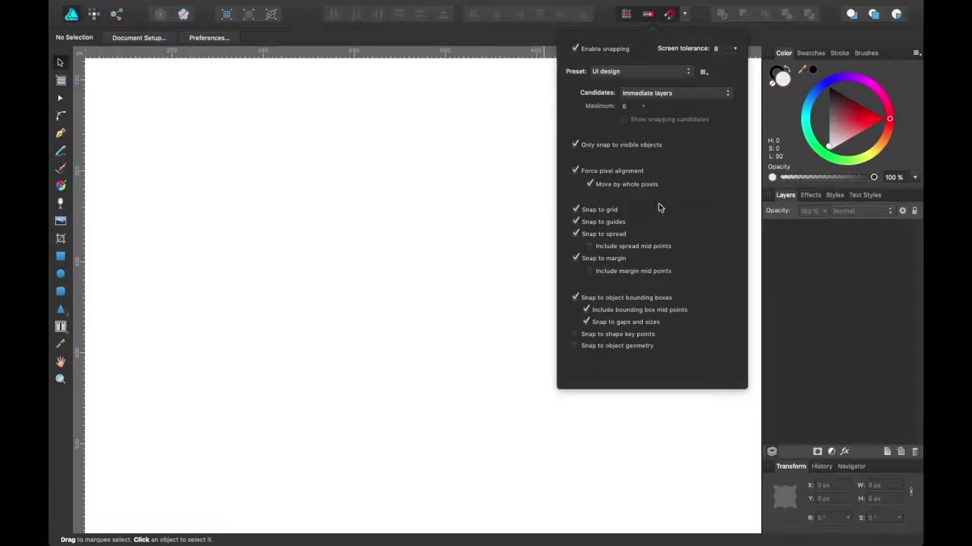
left_click(703, 72)
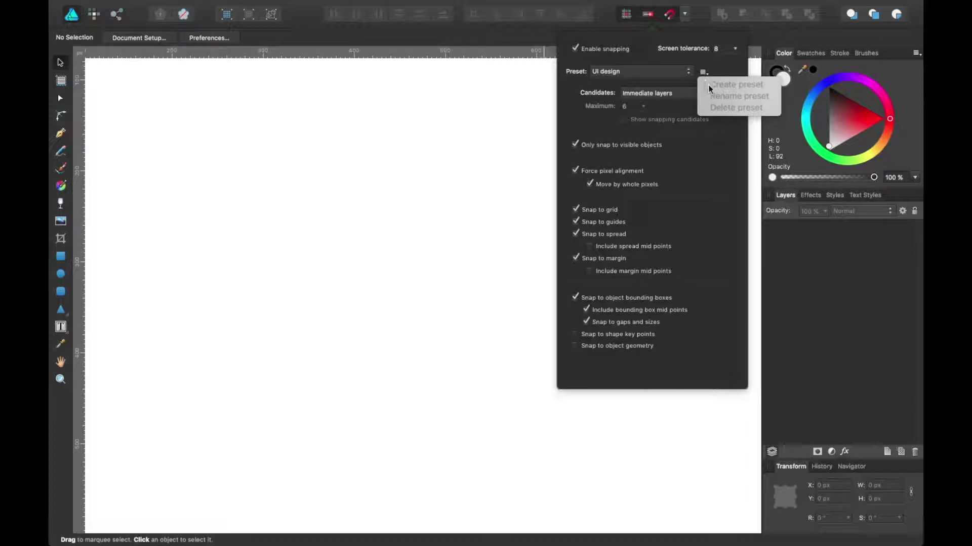
left_click(729, 125)
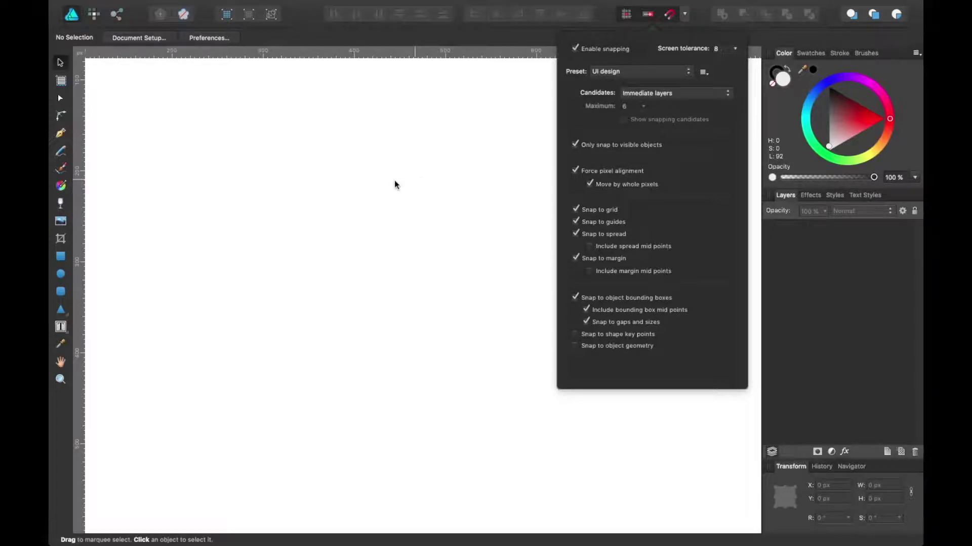
left_click(61, 256)
Step: Draw a 122 × 122 px light grey square and duplicate it to the right
left_click(61, 256)
left_click_drag(145, 166, 255, 281)
key("v")
left_click_drag(226, 234, 358, 238)
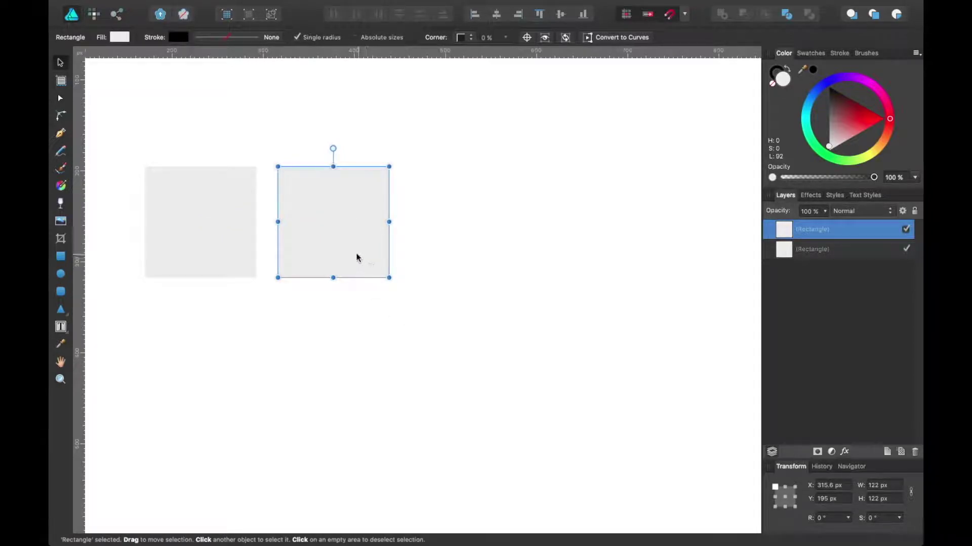
Step: Add a third square at X 447.2 px, even the gaps, and show the document grid
left_click(60, 256)
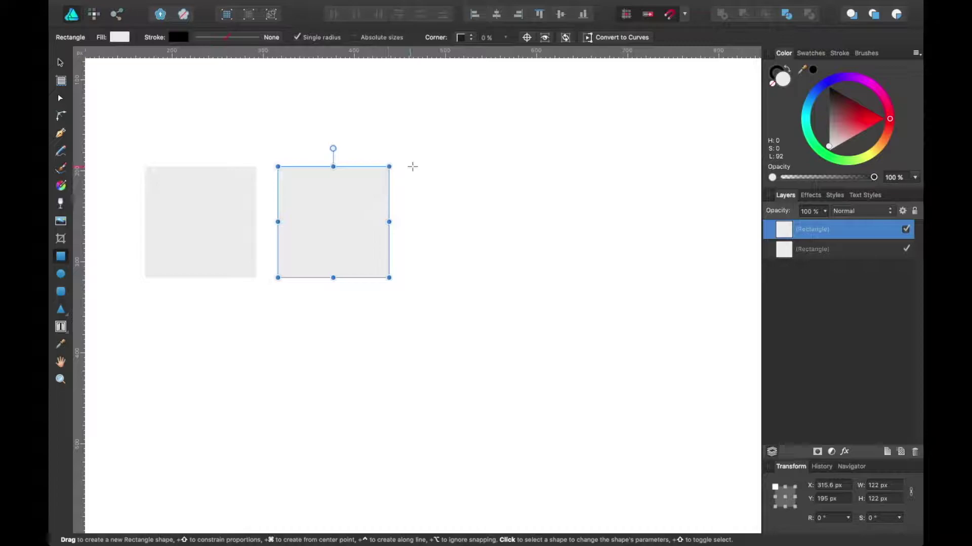
left_click_drag(417, 181, 529, 315)
key("v")
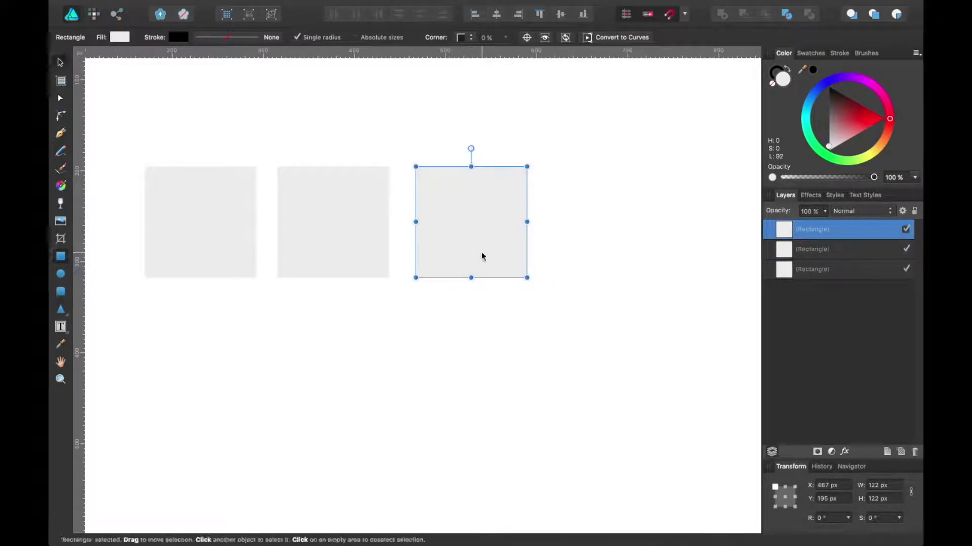
left_click_drag(481, 256, 481, 255)
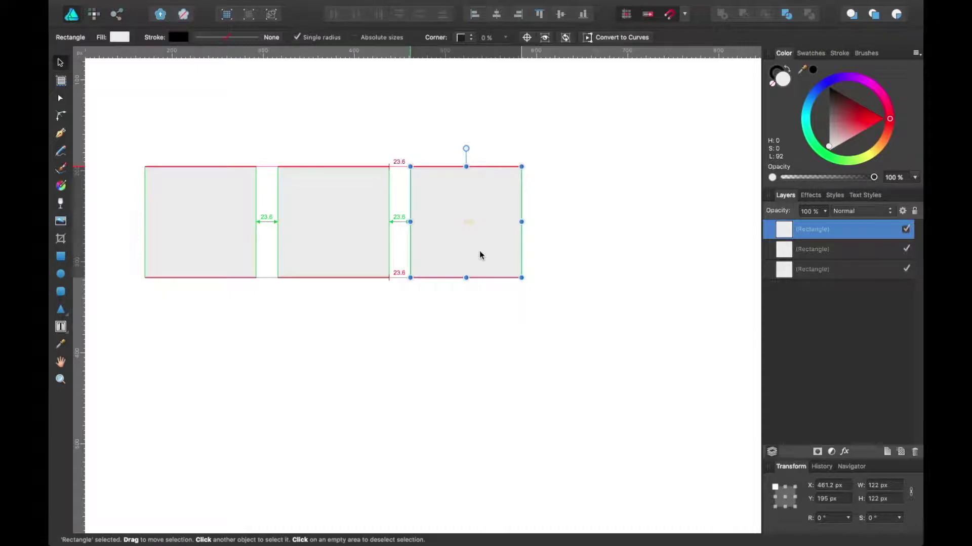
left_click_drag(358, 234, 353, 235)
left_click_drag(449, 241, 433, 238)
key("super+apostrophe")
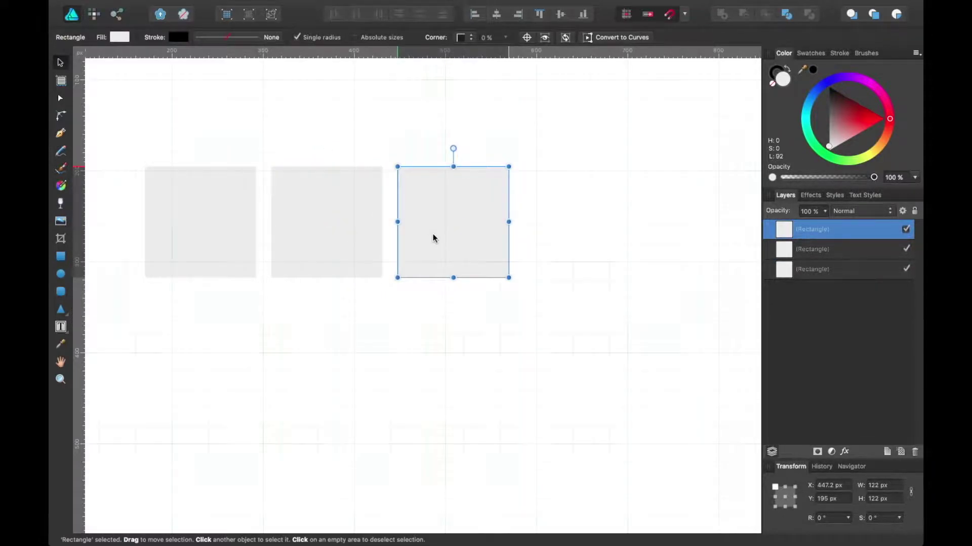
Step: Select all three 122 px squares and delete them
left_click(516, 251)
left_click_drag(552, 215, 556, 217)
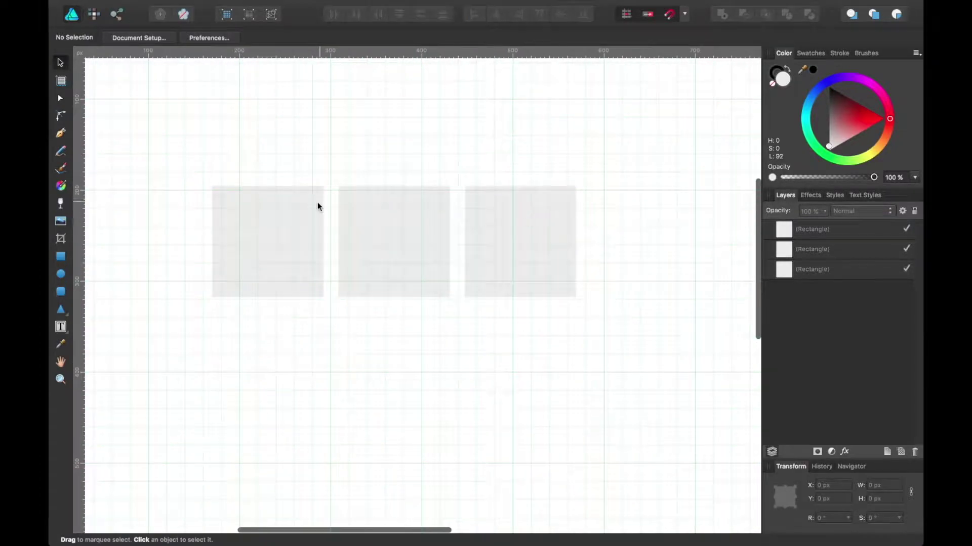
left_click(305, 215)
left_click(418, 224, "shift")
left_click(491, 235, "shift")
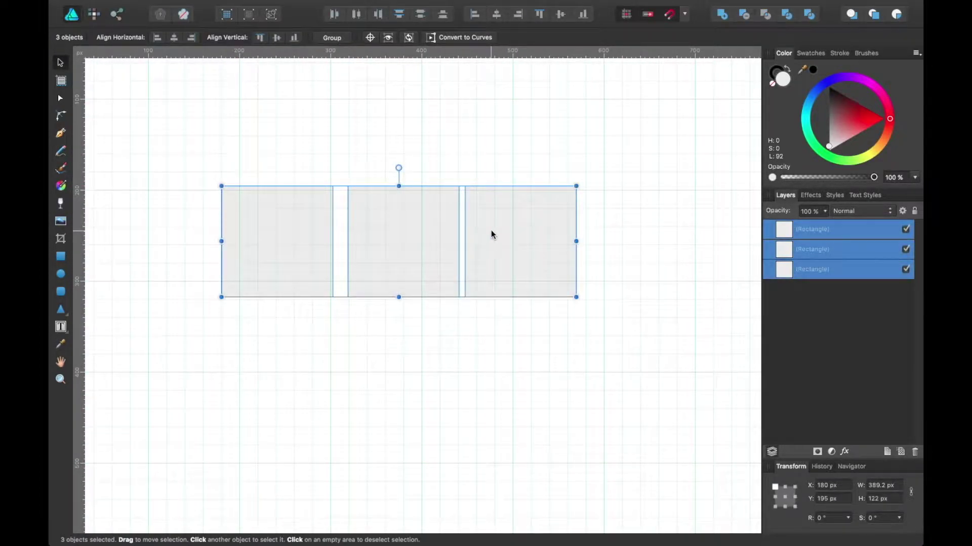
key("Delete")
Step: Draw two 100 × 100 px squares at X 200 and X 400, Y 200
scroll(344, 223, "right", 2)
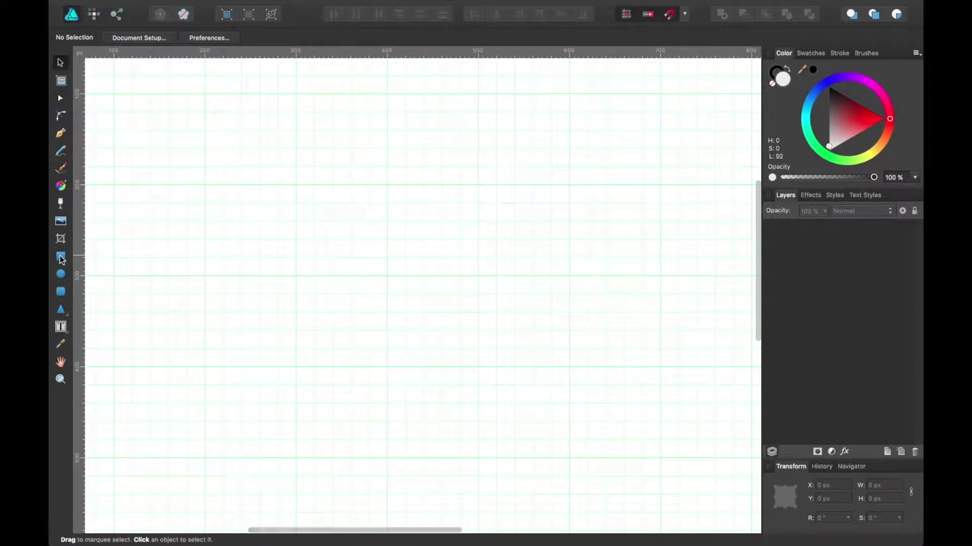
key("m")
left_click_drag(205, 185, 308, 284)
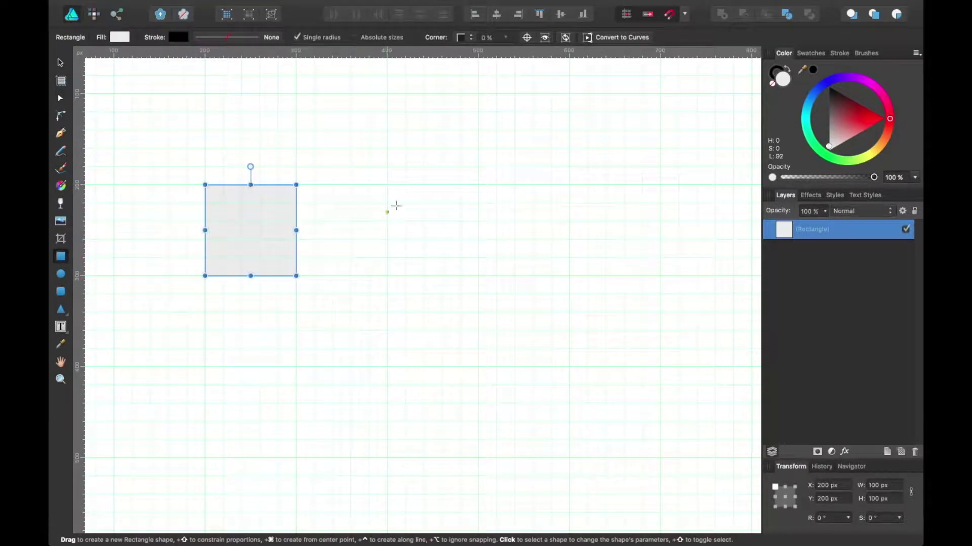
left_click_drag(387, 185, 476, 302)
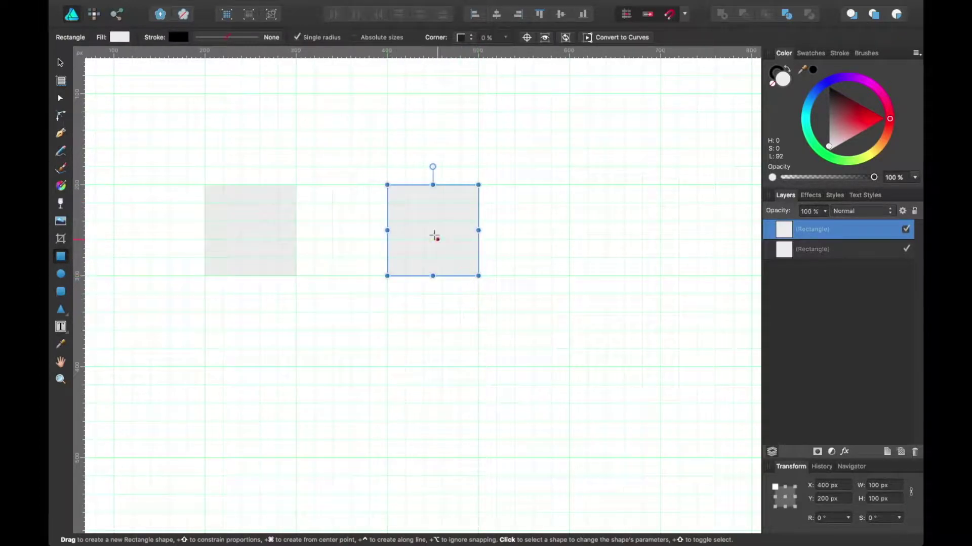
key("v")
left_click(285, 224, "shift")
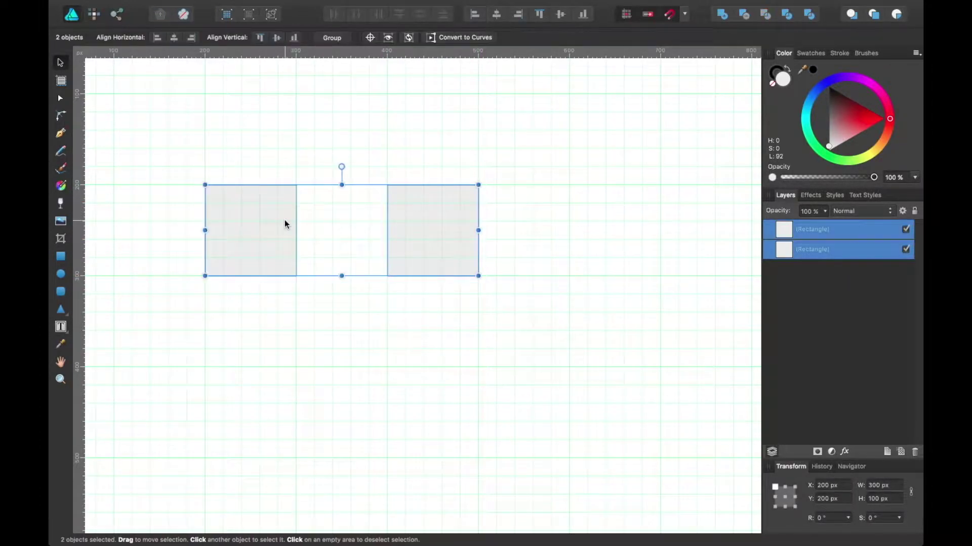
left_click(480, 182)
Step: Discard a duplicated copy and draw a third 100 px square at X 600
scroll(390, 223, "right", 2)
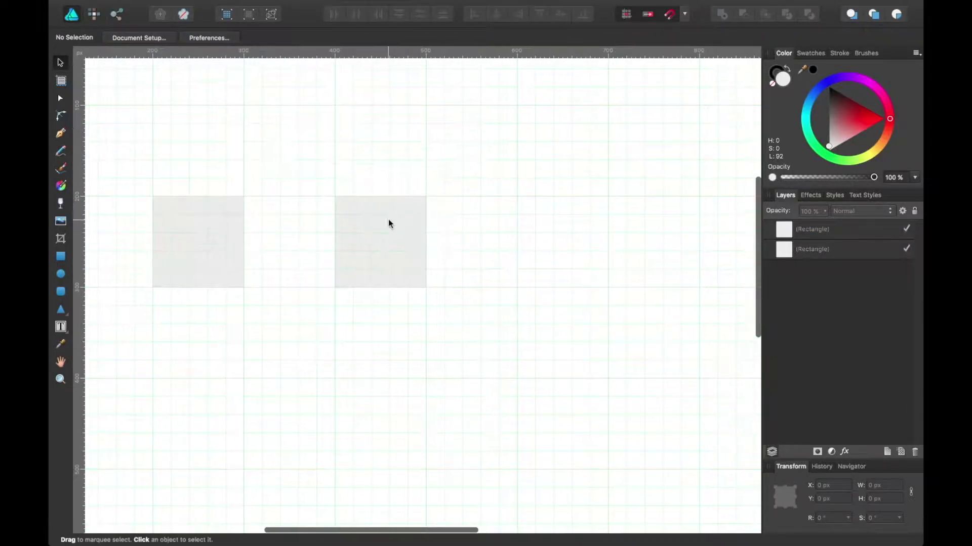
left_click_drag(390, 223, 569, 243)
left_click(575, 183)
left_click(566, 207)
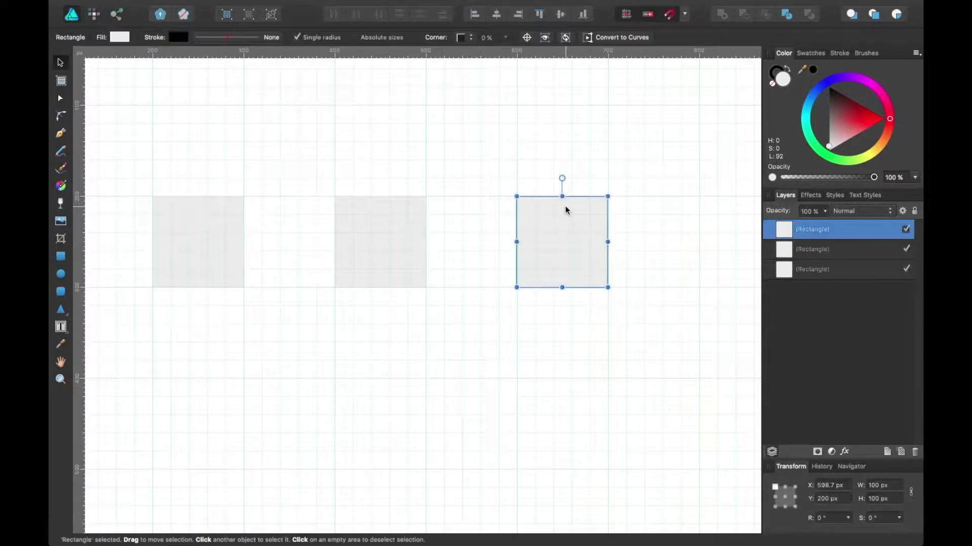
key("Delete")
left_click(65, 257)
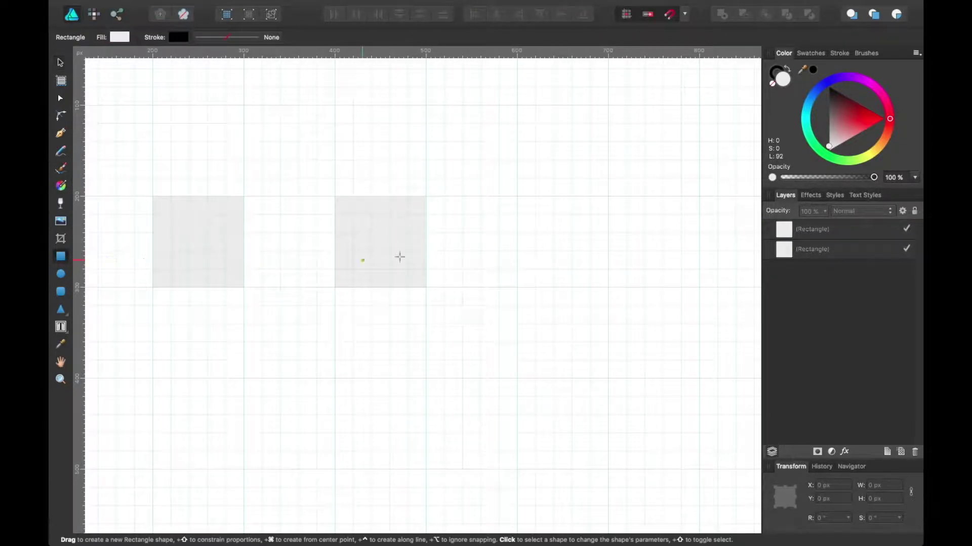
mouse_move(516, 196)
left_mouse_down()
mouse_move(596, 259)
mouse_move(608, 288)
left_mouse_up()
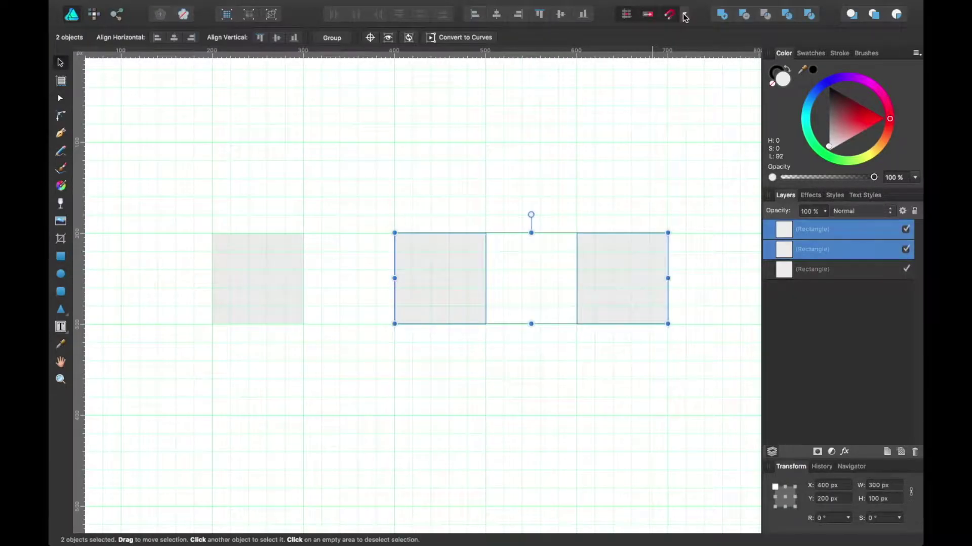
left_click(684, 14)
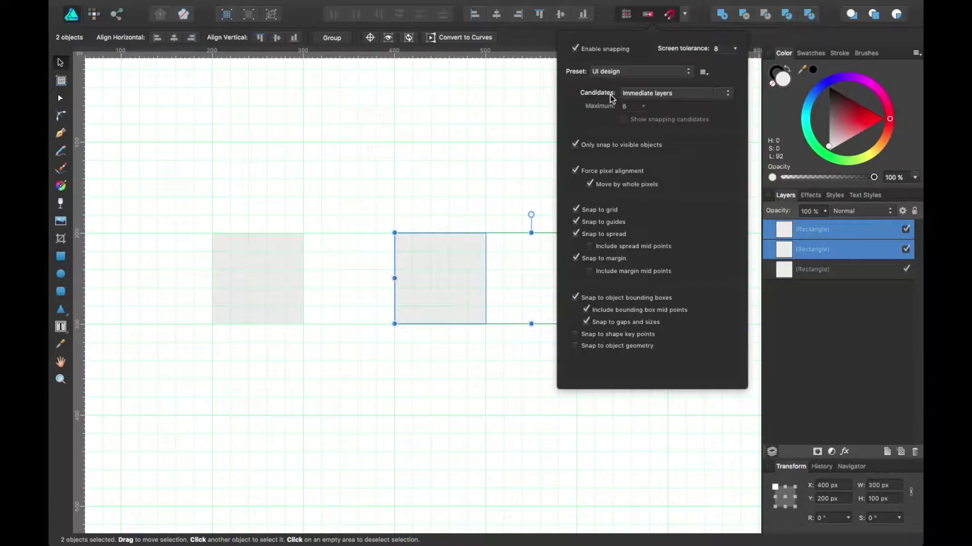
Step: Set snapping Candidates to Candidate List, Maximum 4, with Show snapping candidates ticked
left_click(523, 120)
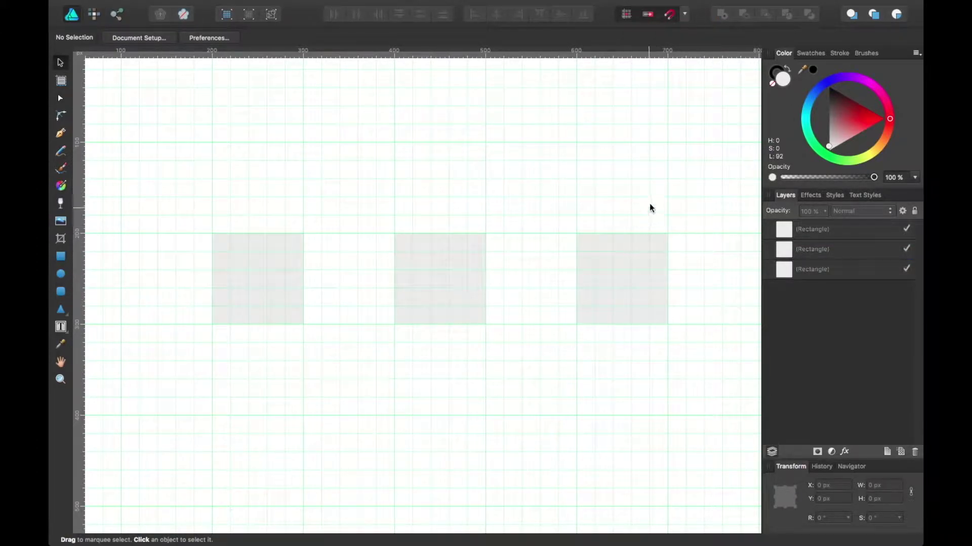
left_click(685, 14)
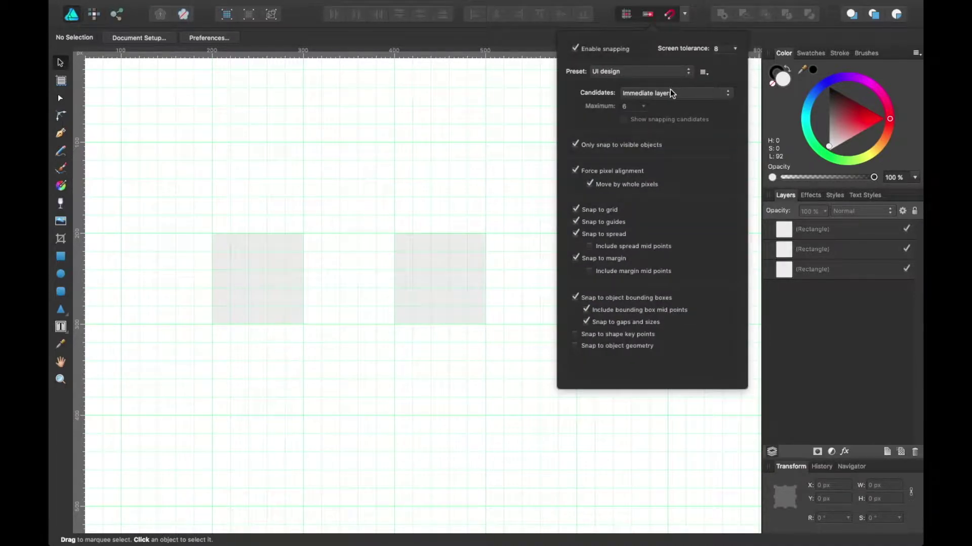
left_click(670, 91)
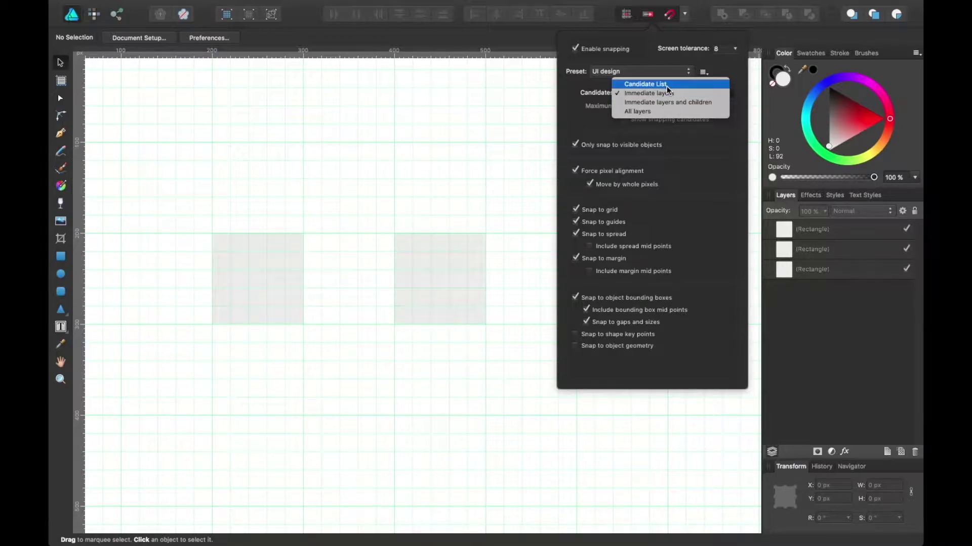
left_click(667, 85)
left_click(643, 105)
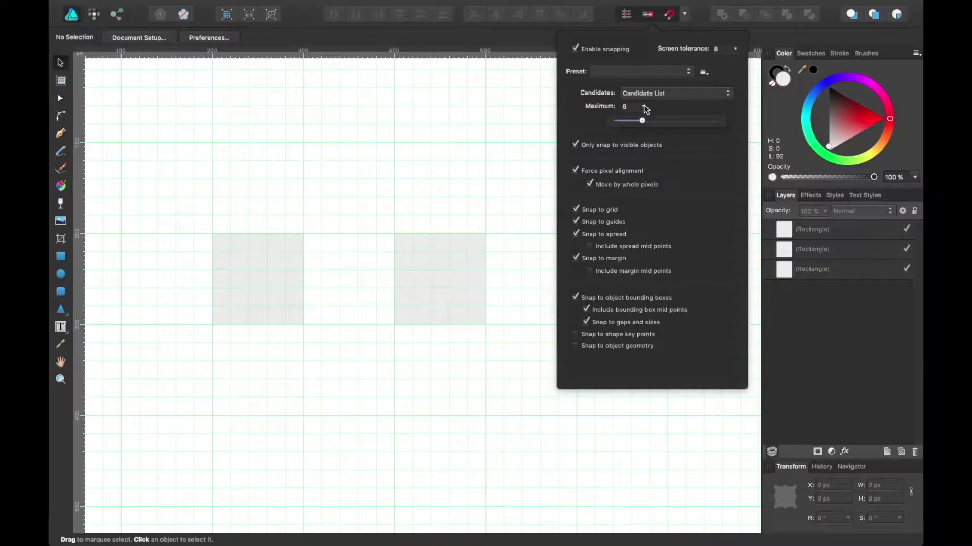
left_click_drag(647, 123, 671, 123)
left_click(648, 121)
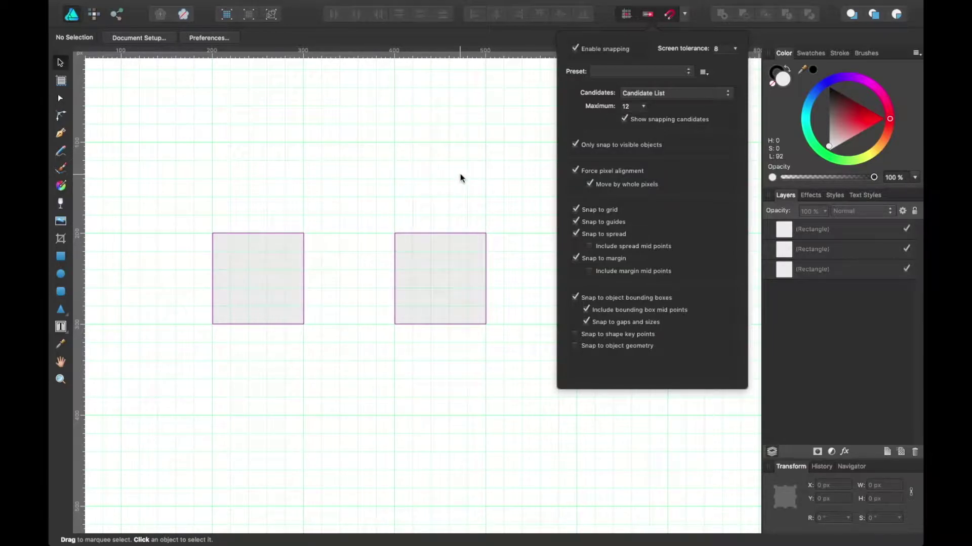
left_click_drag(644, 106, 603, 124)
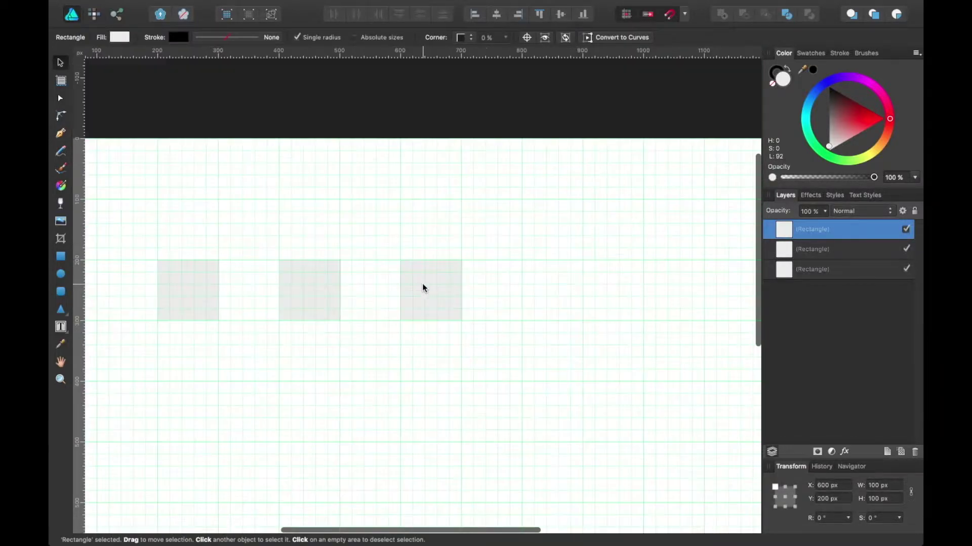
left_click(423, 286)
Step: Return to the document and toggle Show snapping candidates off and back on
key("Escape")
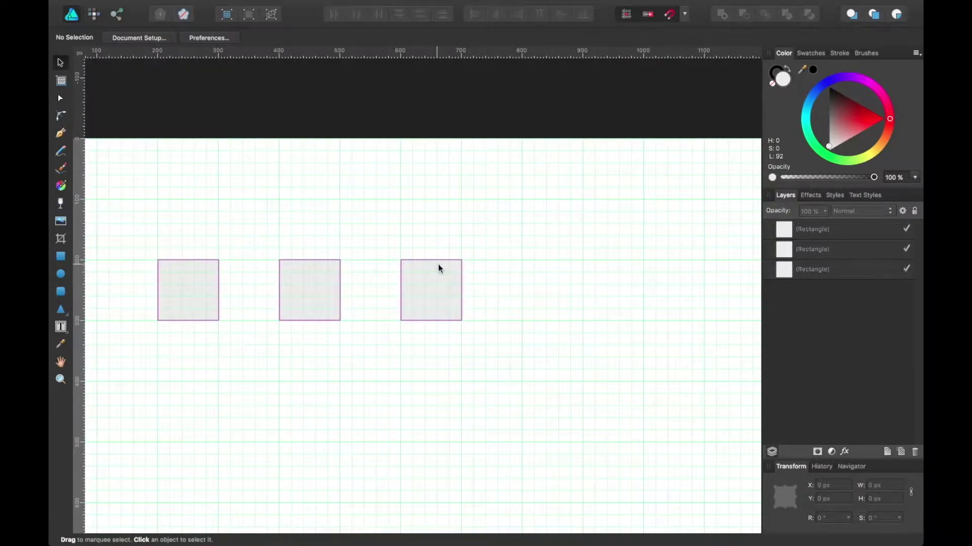
key("super+Tab")
key("Escape")
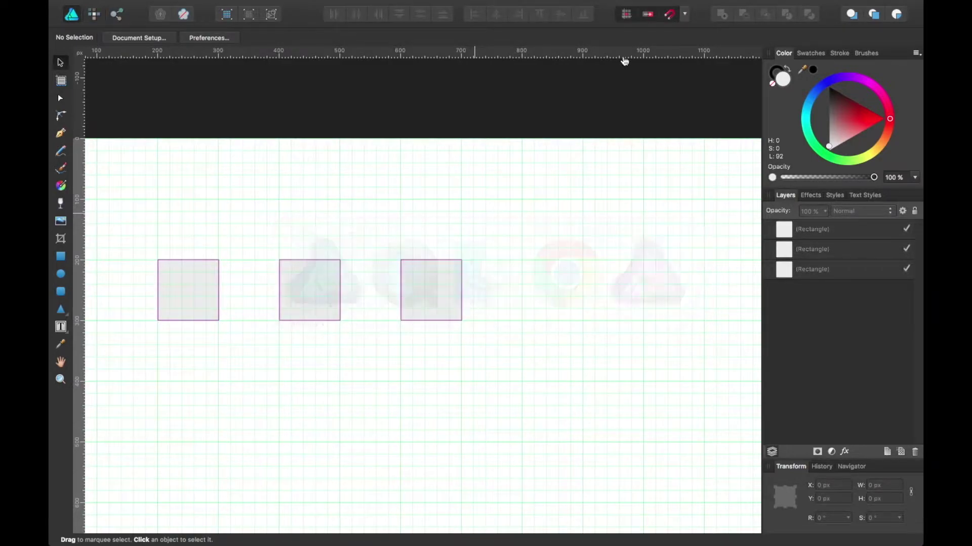
left_click(684, 14)
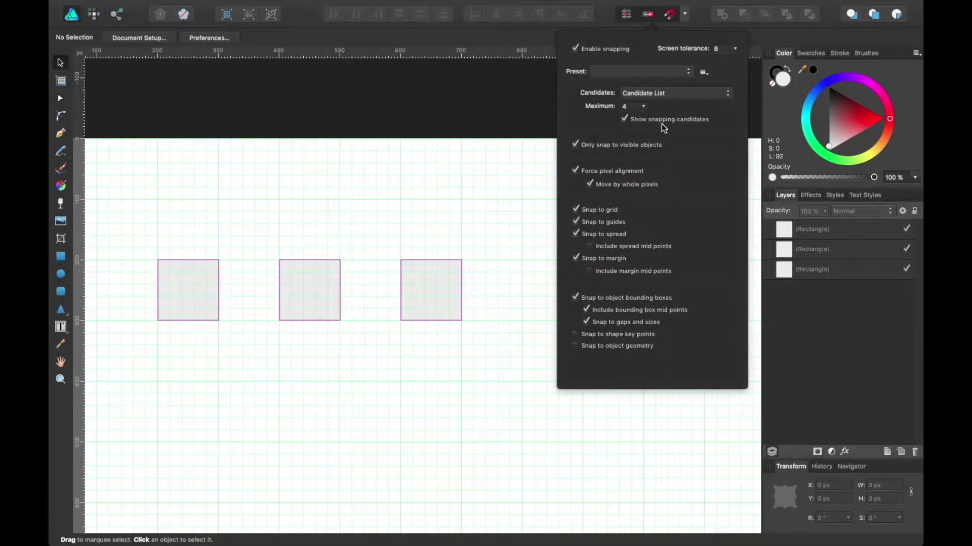
left_click(671, 120)
left_click(670, 120)
left_click(494, 207)
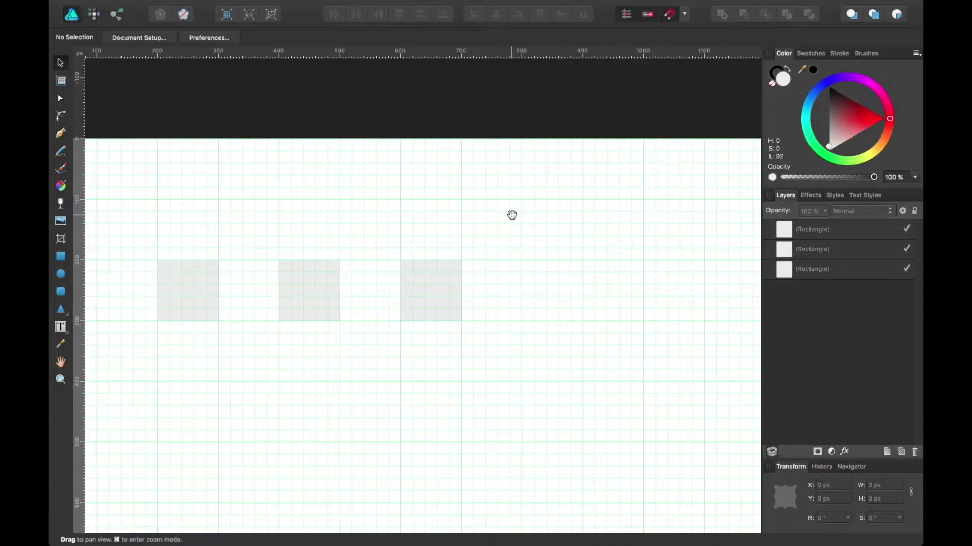
scroll(511, 215, "down", 2)
Step: Draw 100 × 100 px squares at X 800 and X 1000, Y 200, then deselect
left_click(431, 233)
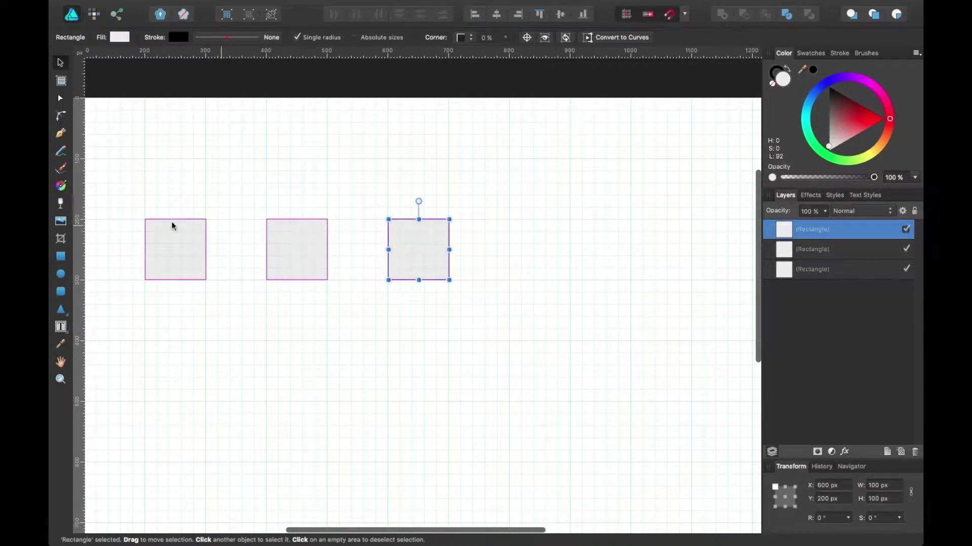
left_click(57, 257)
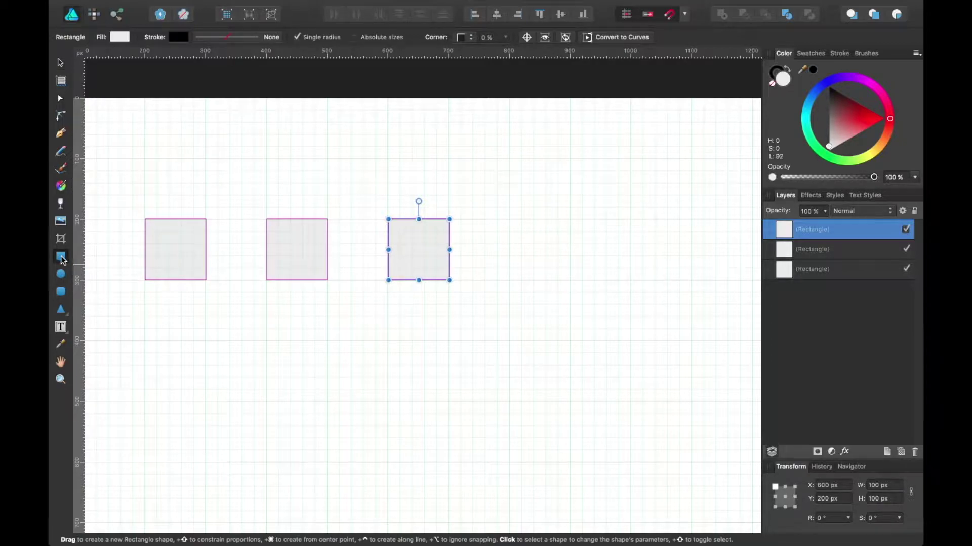
left_click_drag(509, 219, 571, 280)
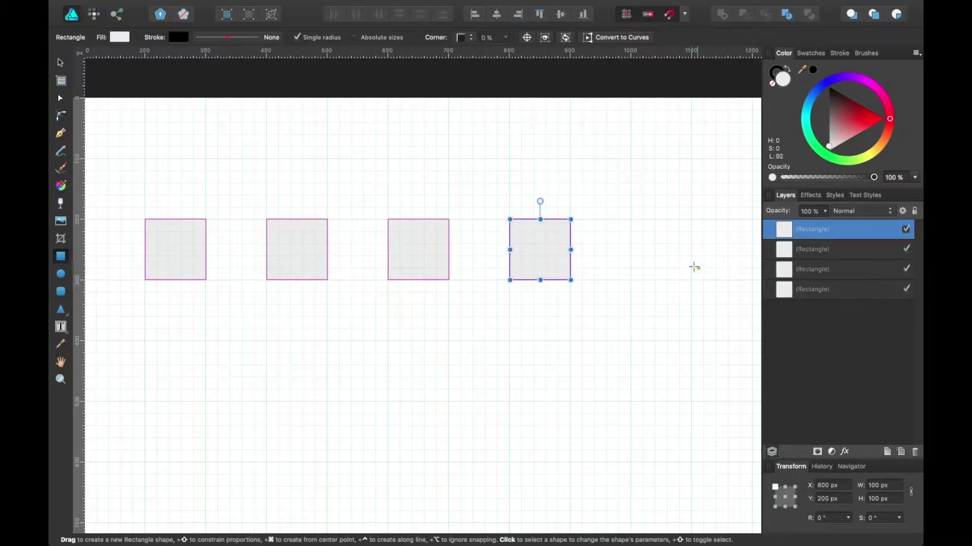
scroll(673, 263, "right", 3)
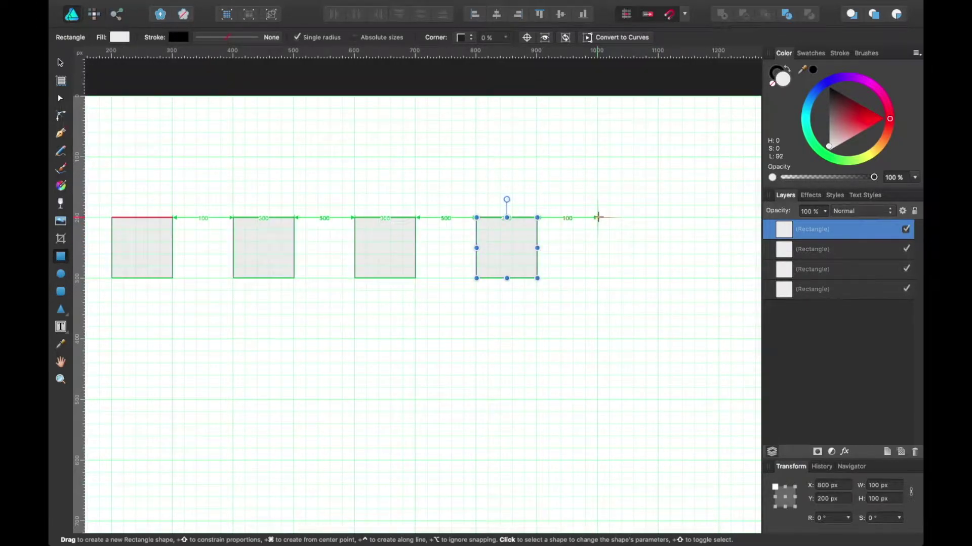
left_click_drag(597, 218, 659, 278)
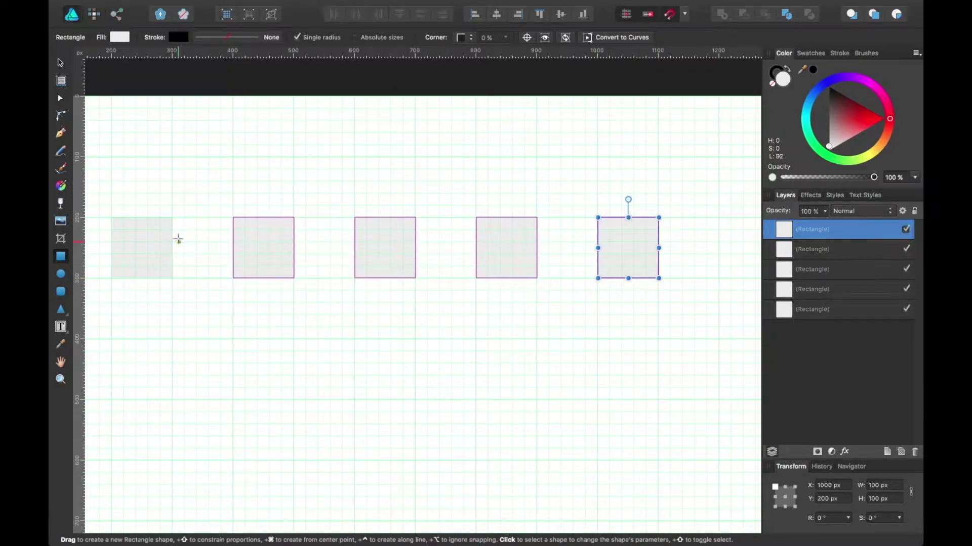
key("v")
key("Escape")
left_click(154, 236)
left_click(205, 210)
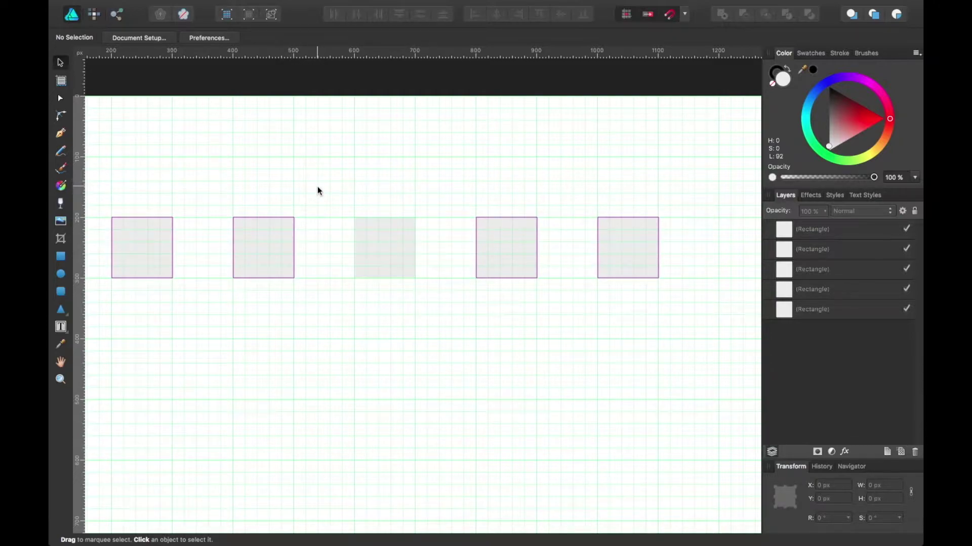
Step: Apply the UI design snapping preset with immediate layers as snapping candidates
key("space")
left_click_drag(314, 181, 327, 191)
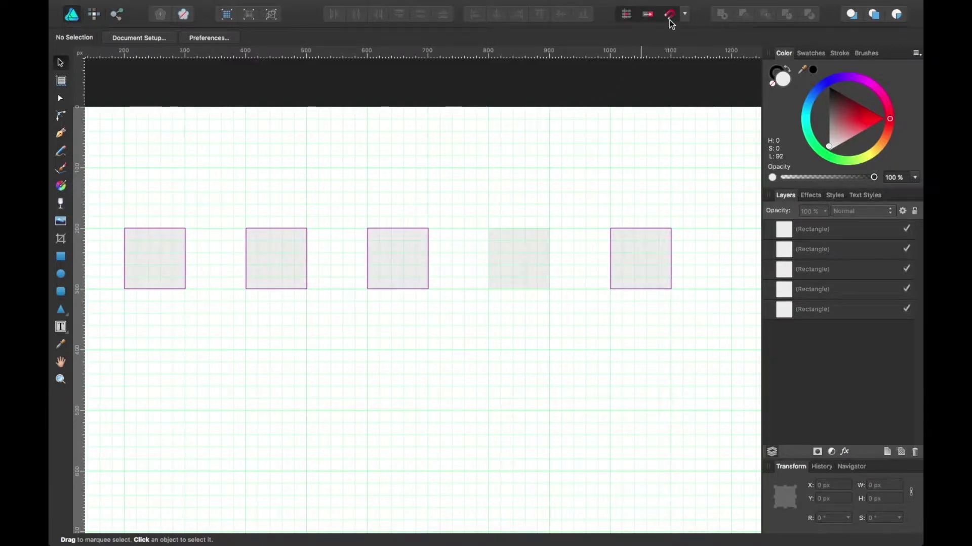
left_click(683, 14)
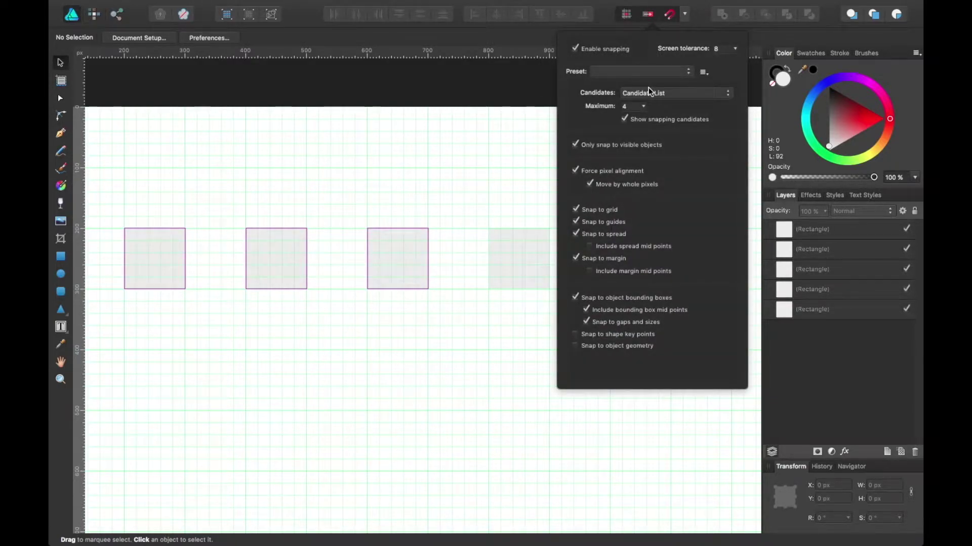
left_click(648, 91)
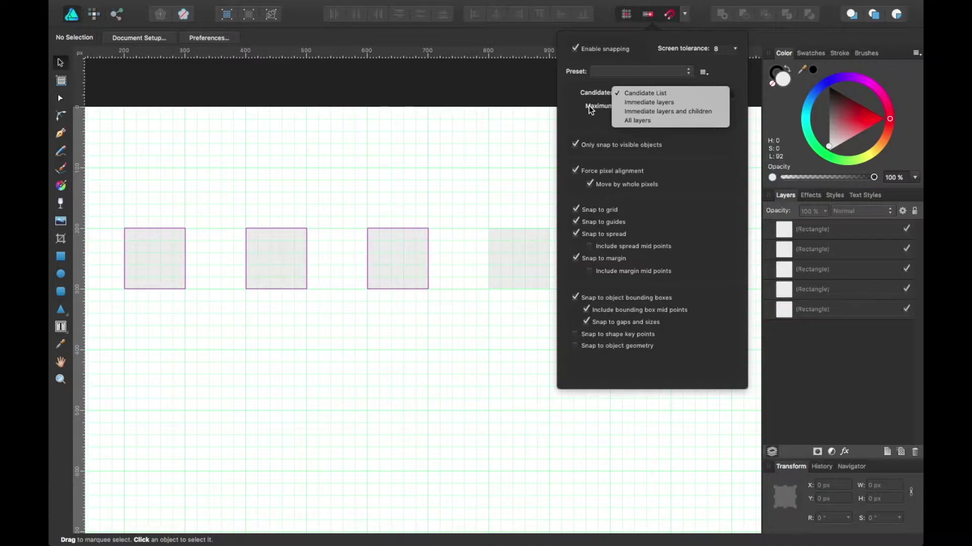
left_click(639, 71)
left_click(614, 110)
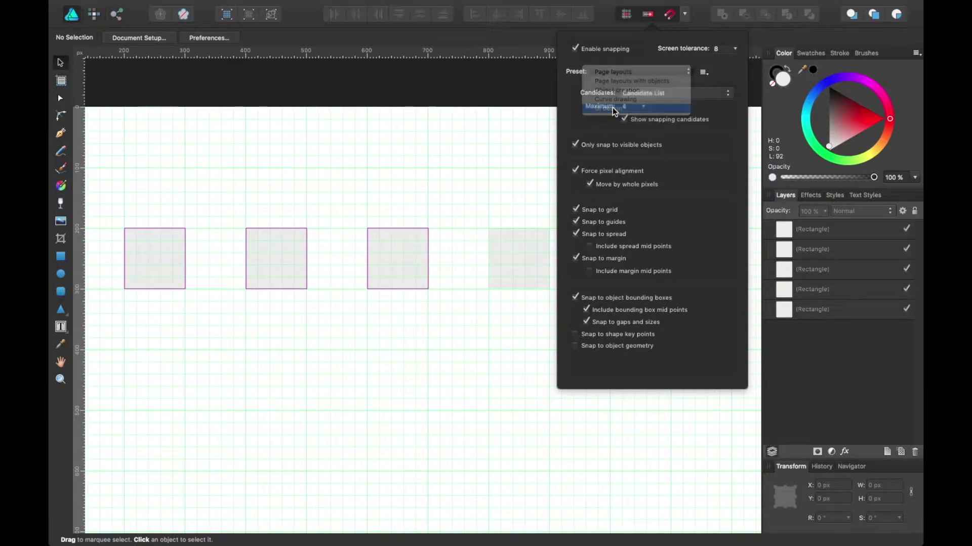
left_click(668, 99)
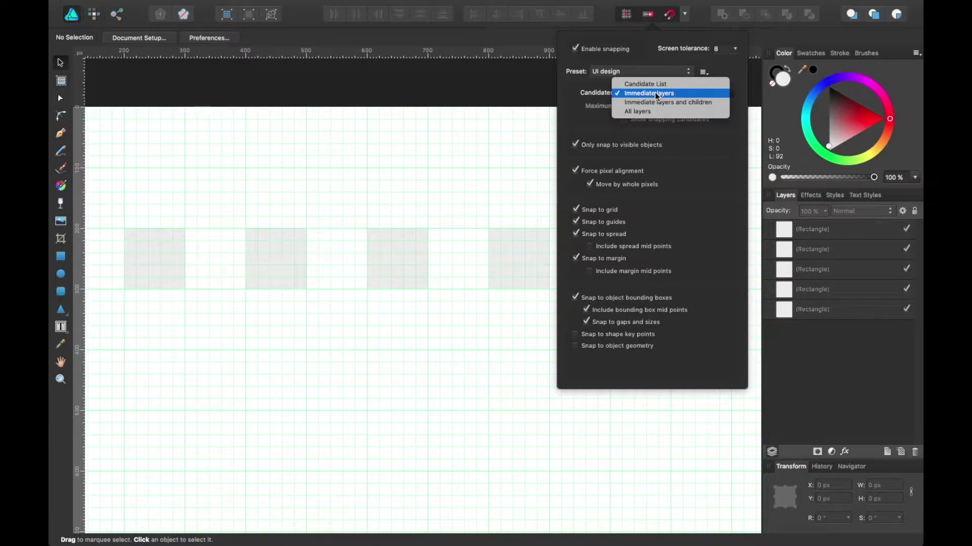
left_click(654, 94)
left_click(625, 74)
left_click(624, 71)
left_click(624, 71)
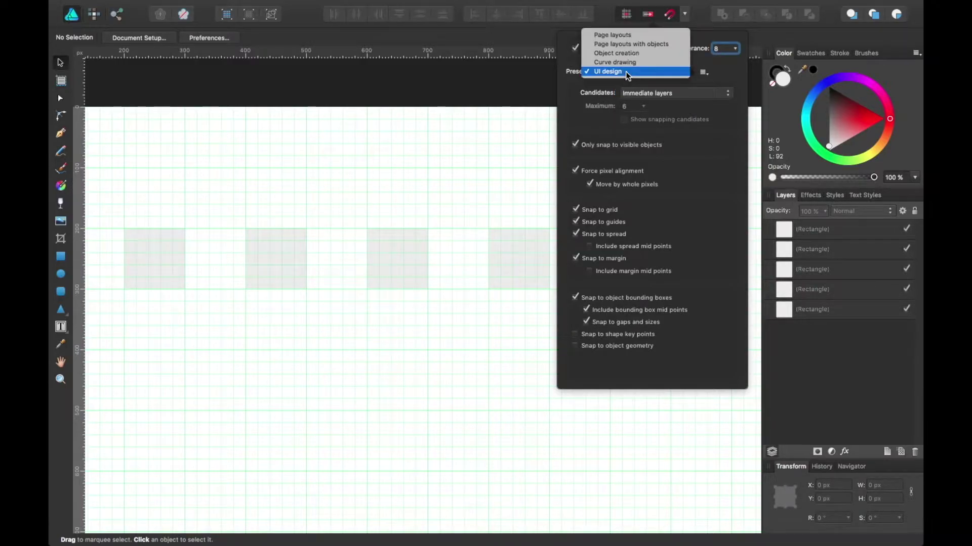
left_click(597, 87)
Step: Look over the candidate and preset lists without changing them, keeping UI design, then close the snapping settings
left_click(657, 94)
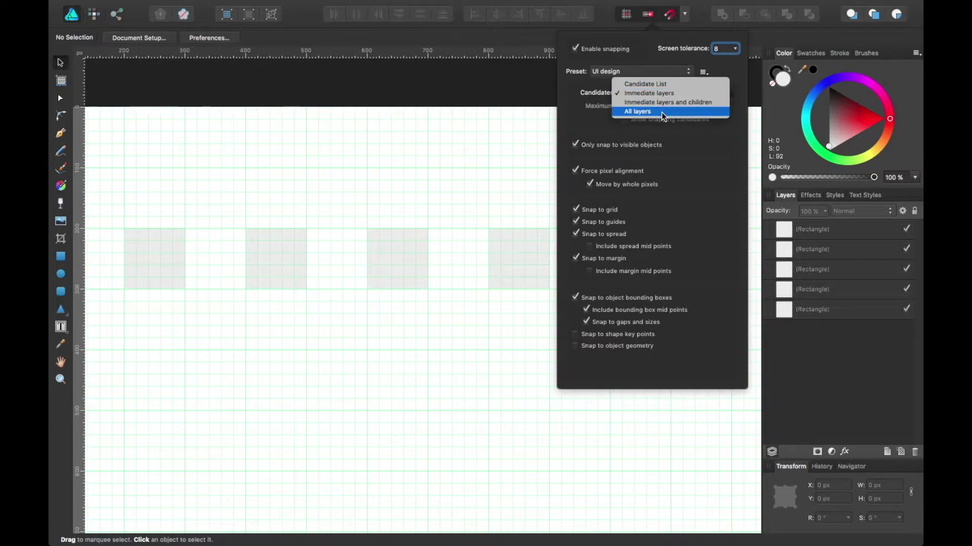
left_click(587, 102)
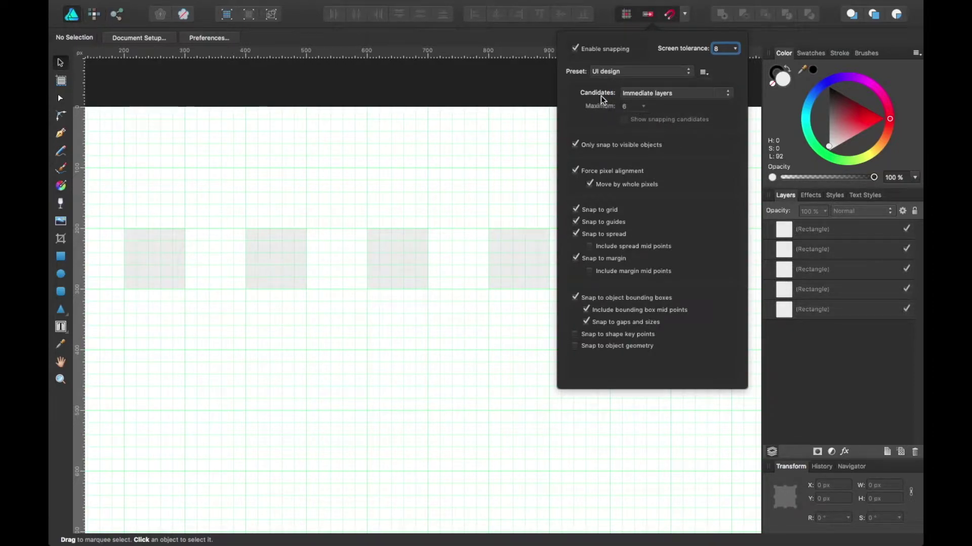
left_click(607, 71)
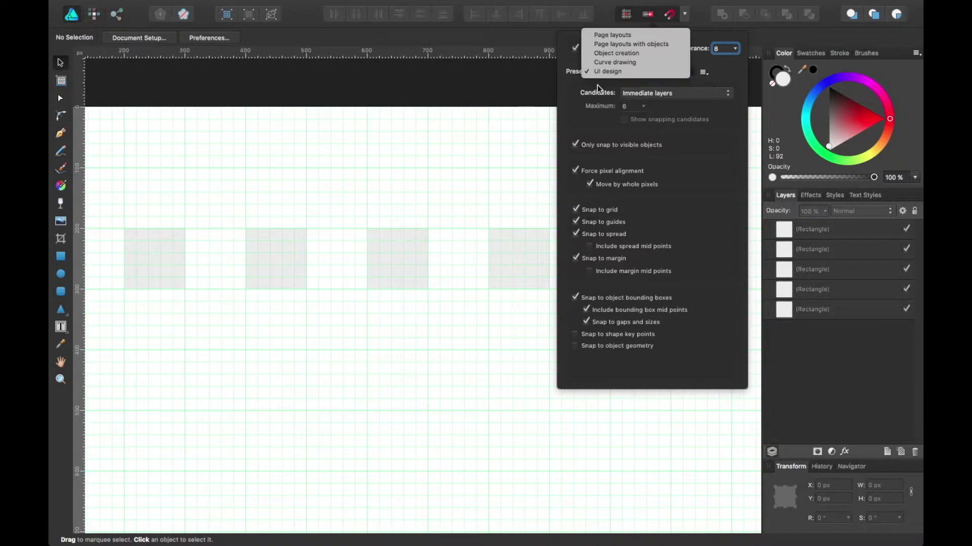
left_click(597, 84)
left_click(430, 130)
scroll(629, 227, "left", 3)
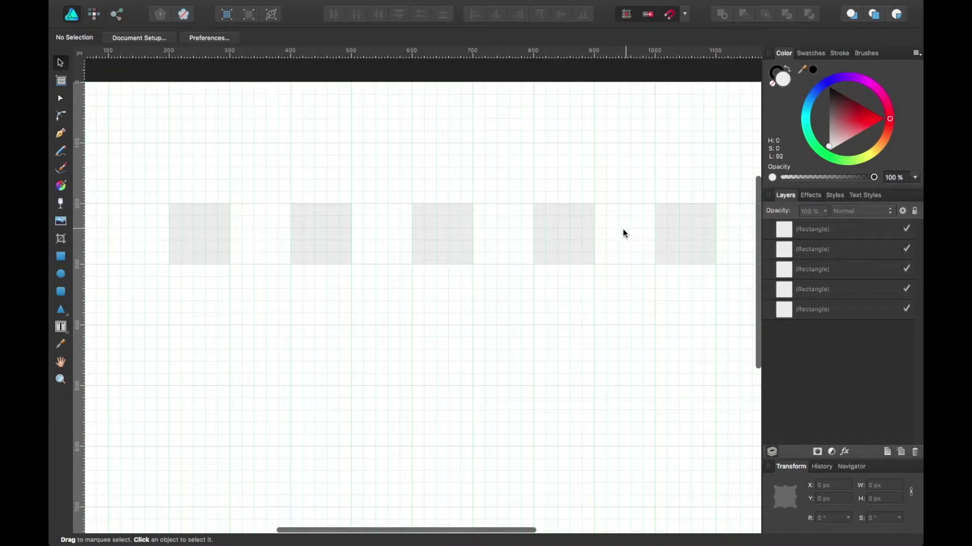
Step: Cycle snapping candidates through candidate list, immediate layers, immediate layers and children, and all layers
left_click(684, 14)
left_click(636, 93)
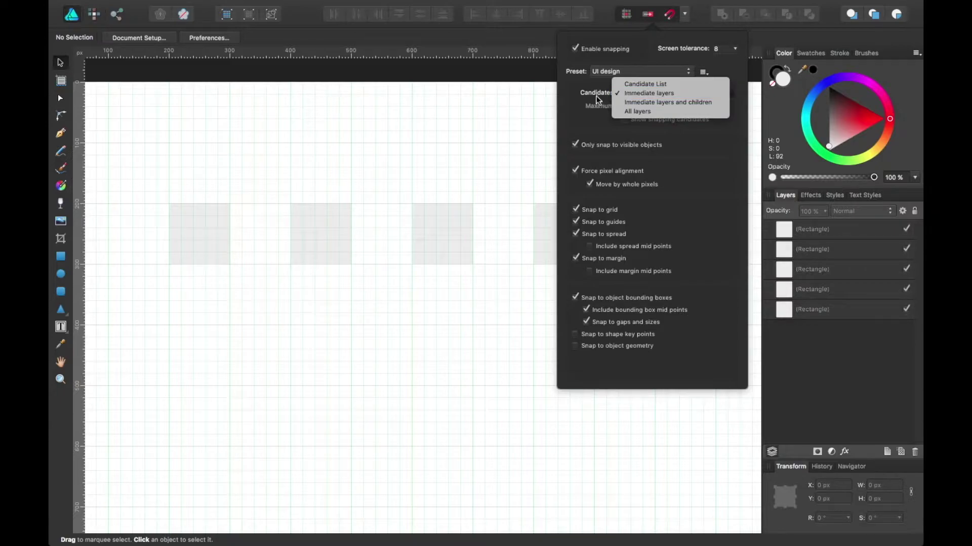
left_click(586, 116)
left_click(651, 96)
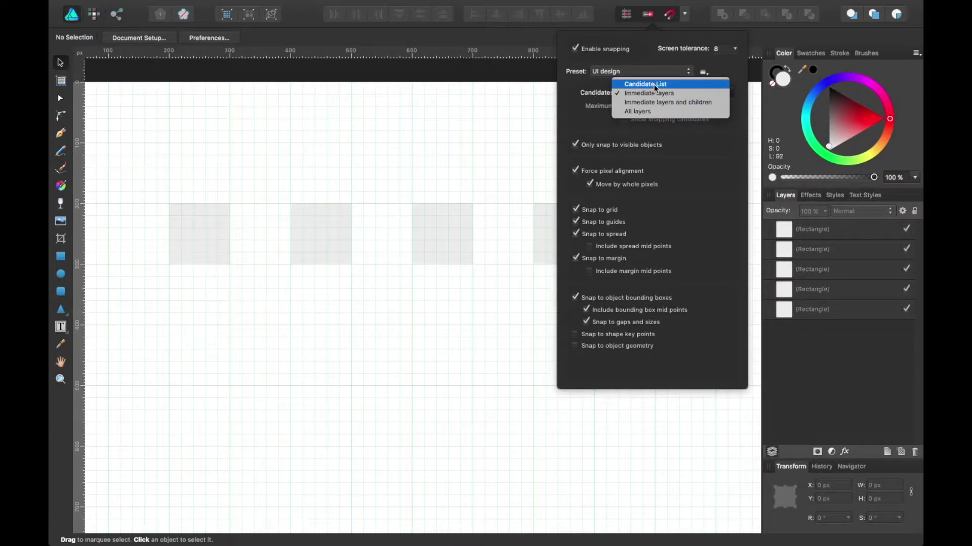
left_click(654, 84)
left_click(664, 93)
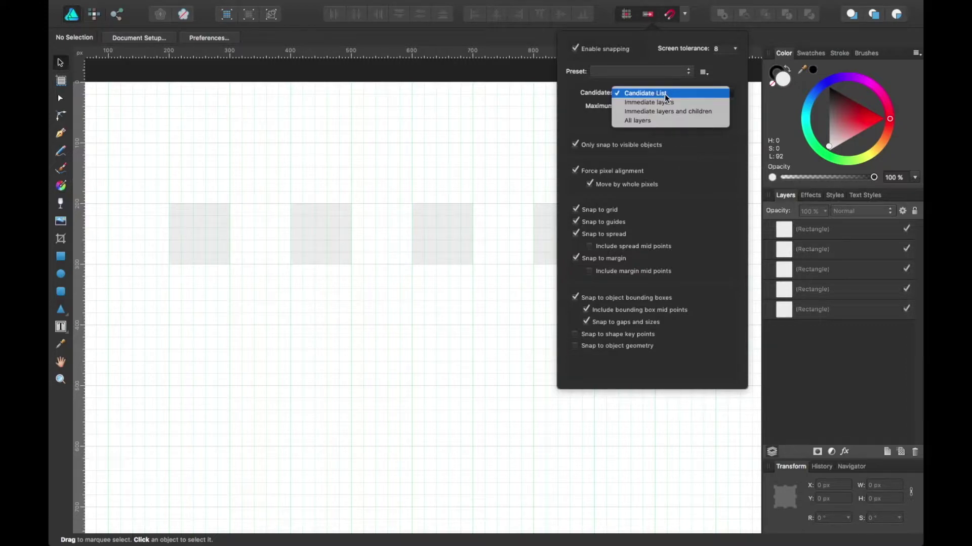
left_click(668, 102)
left_click(668, 96)
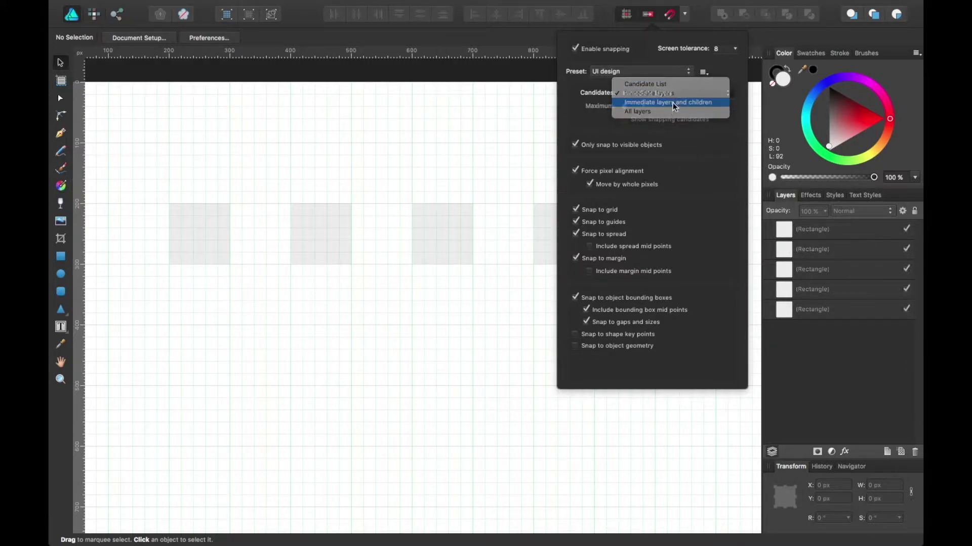
left_click(672, 102)
left_click(672, 92)
left_click(669, 105)
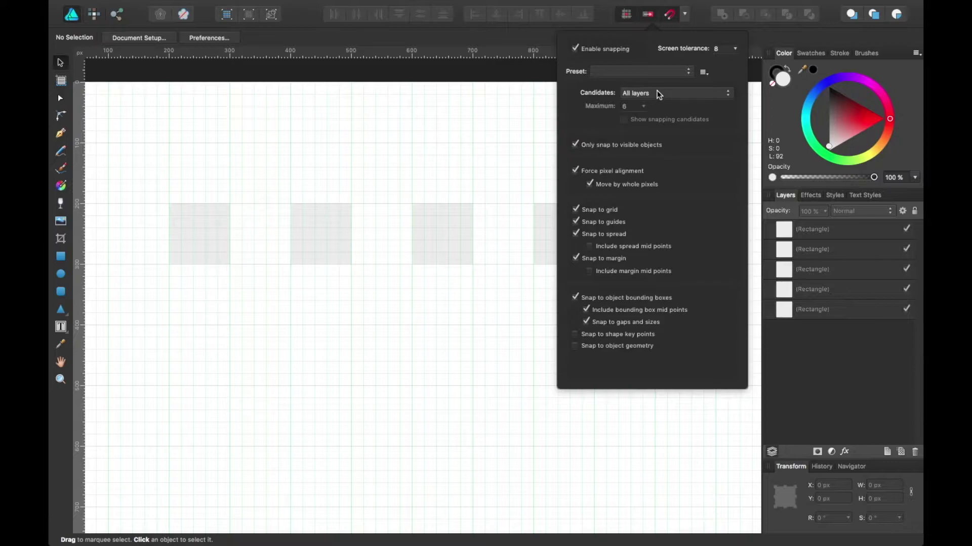
left_click(659, 94)
left_click(658, 63)
Step: Reapply the UI design snapping preset and close the snapping settings
left_click(628, 94)
left_click(599, 73)
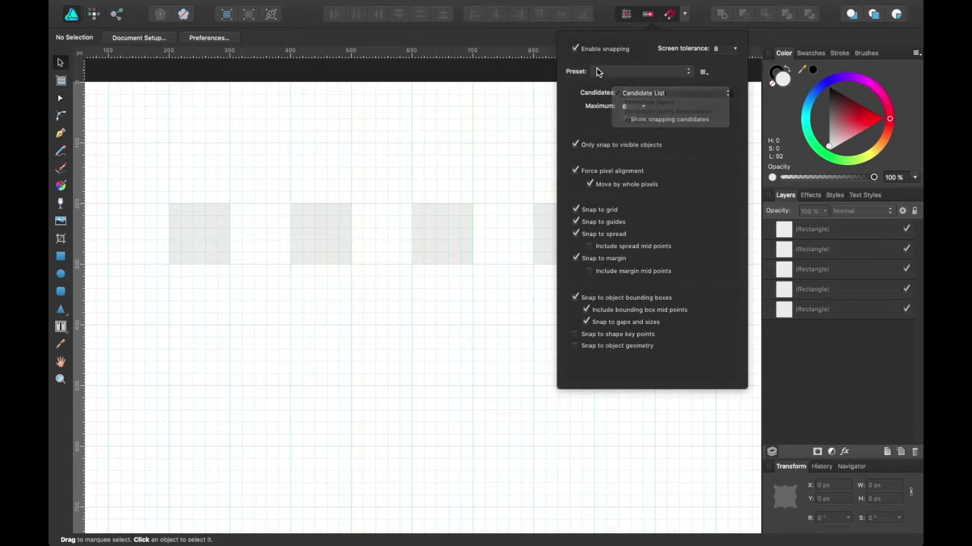
left_click(599, 72)
left_click(590, 109)
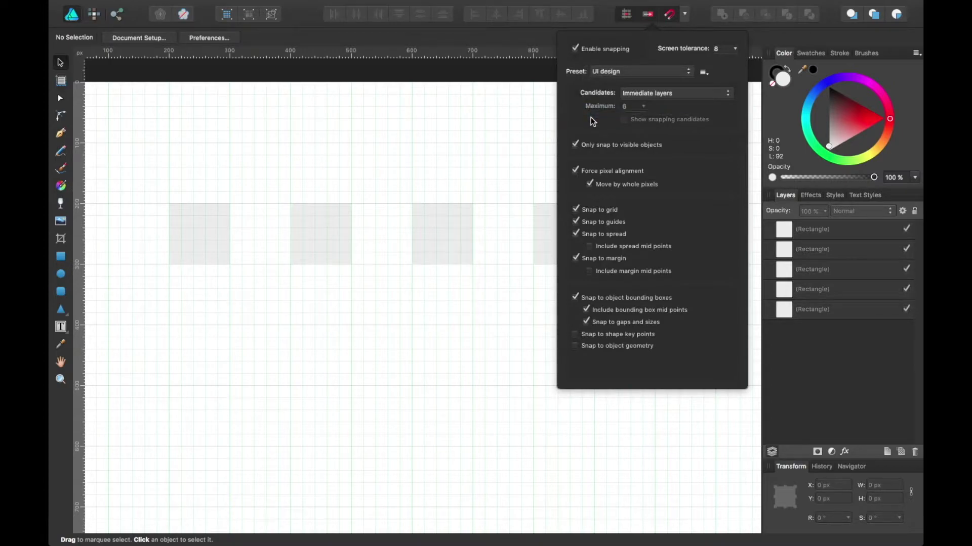
left_click(501, 124)
Step: Switch the snapping preset to Curve drawing
scroll(501, 124, "up", 2)
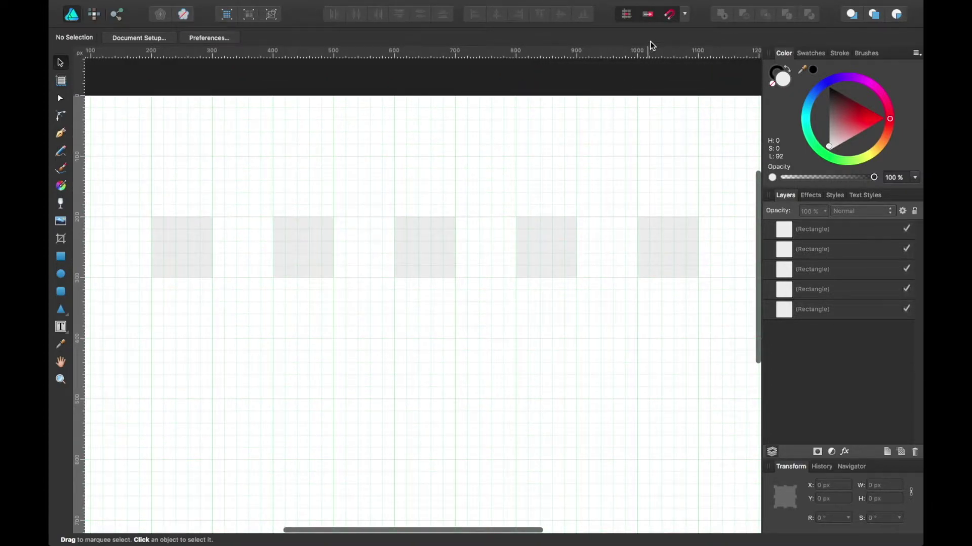
left_click(685, 15)
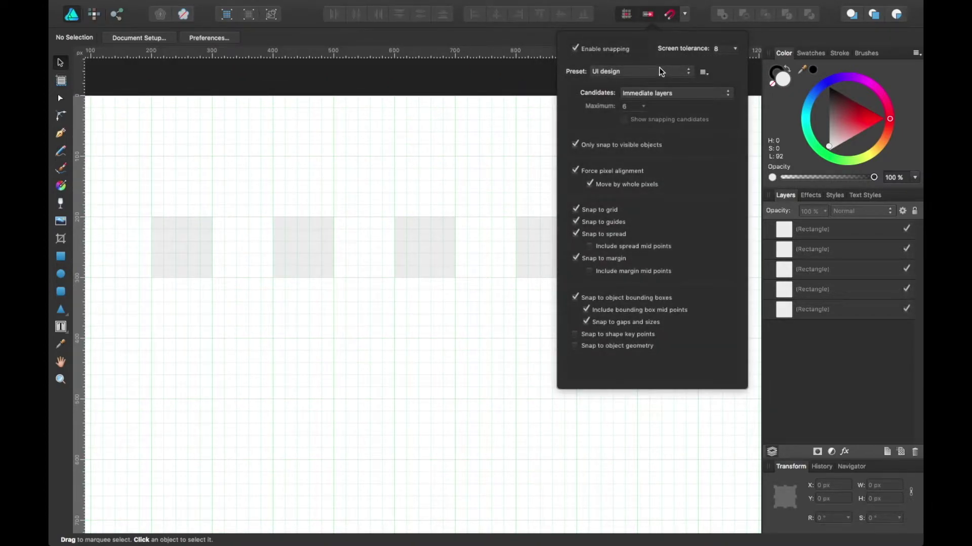
left_click(659, 69)
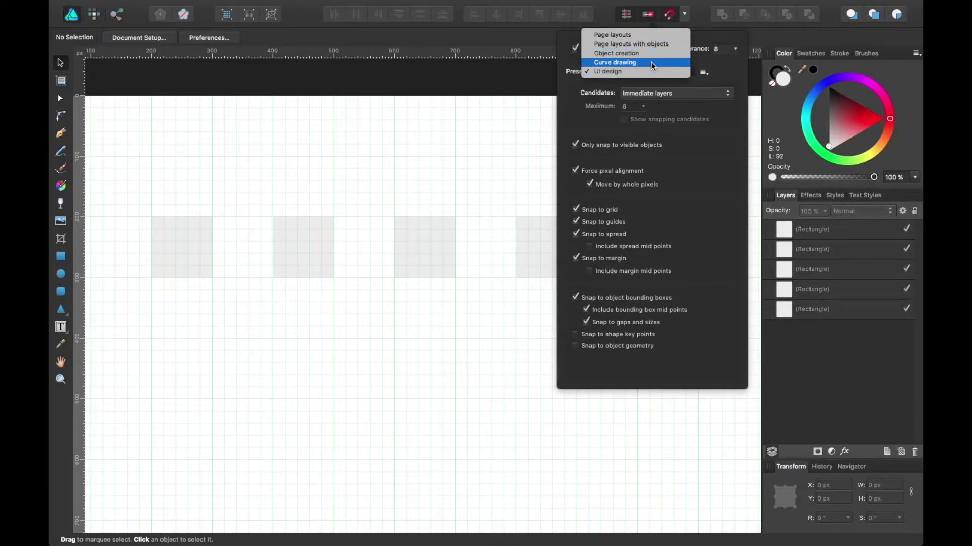
left_click(650, 62)
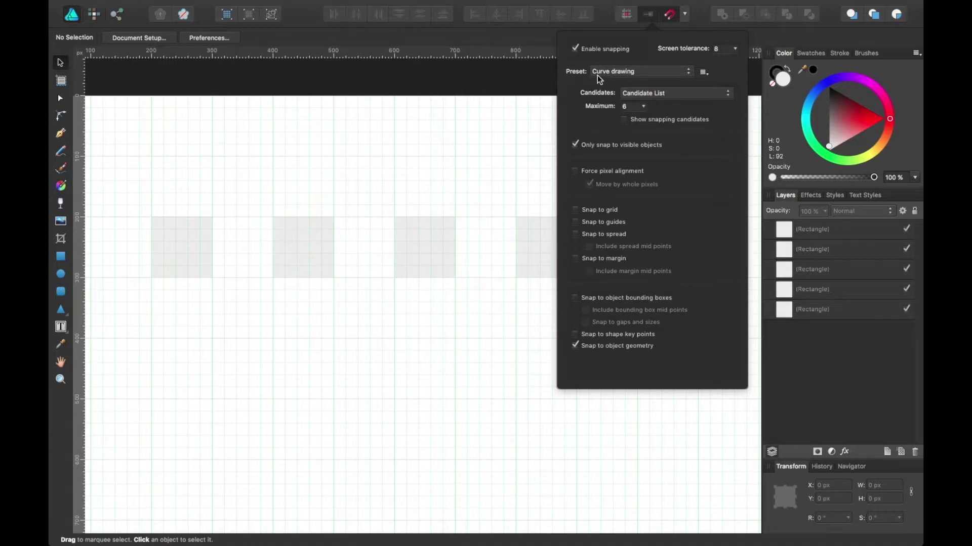
left_click(465, 188)
Step: Duplicate the middle square below the row, then delete the copy
scroll(506, 172, "down", 1)
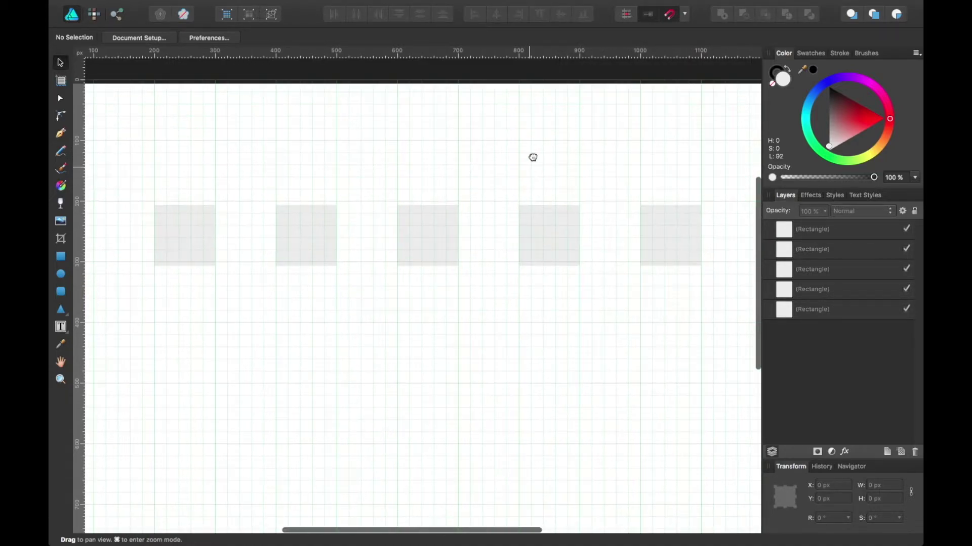
scroll(506, 162, "down", 3)
scroll(480, 163, "left", 2)
left_click_drag(337, 169, 327, 276)
left_click(382, 245)
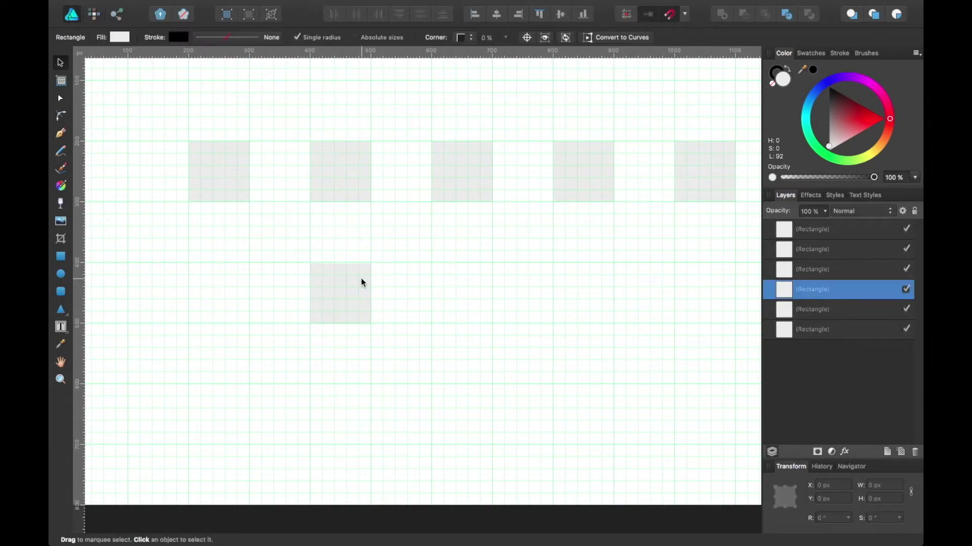
left_click(360, 279)
key("Delete")
Step: Draw a roughly 100 × 100 px square below the second square with the Rectangle Tool
scroll(586, 182, "up", 2)
scroll(585, 182, "right", 1)
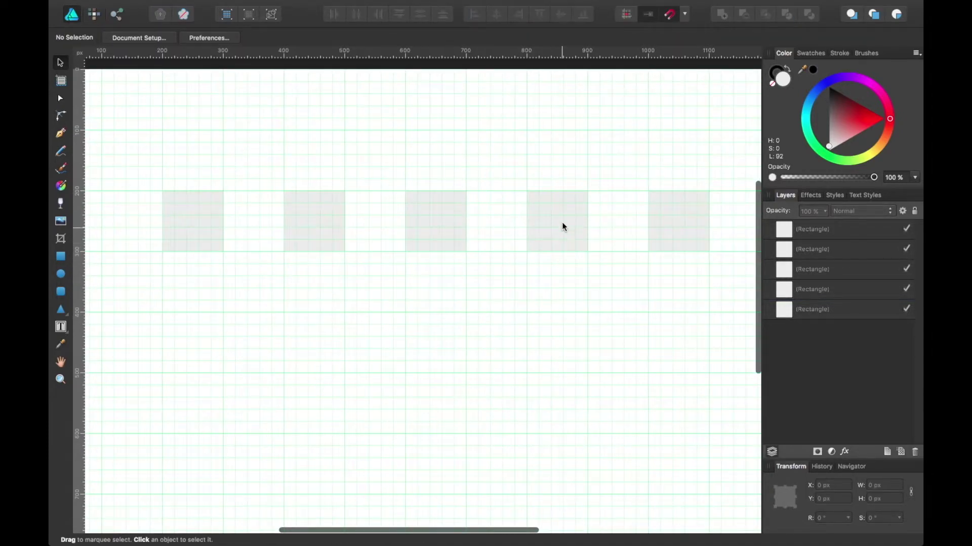
left_click(61, 257)
left_click_drag(282, 311, 345, 372)
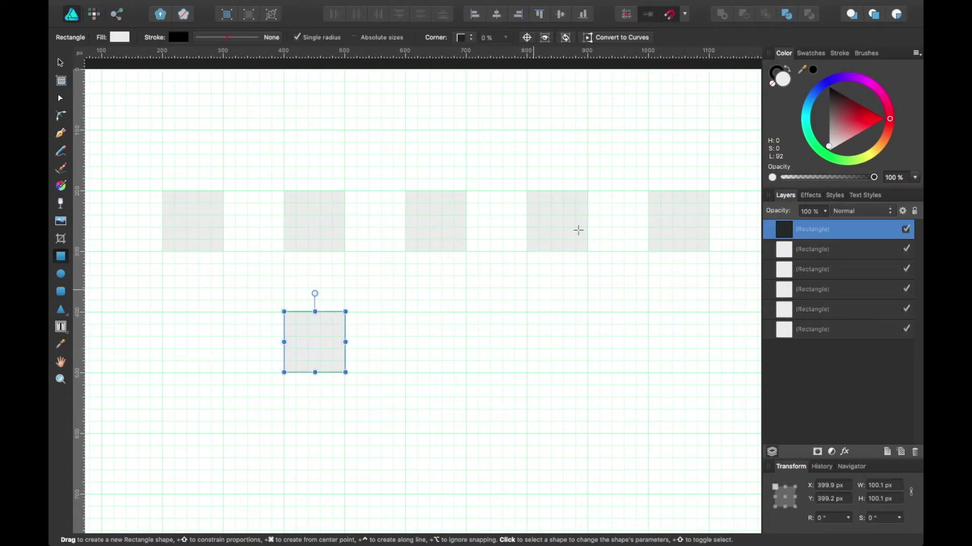
Step: In the snapping options, tick Force pixel alignment, Snap to guides and Snap to spread
left_click(685, 17)
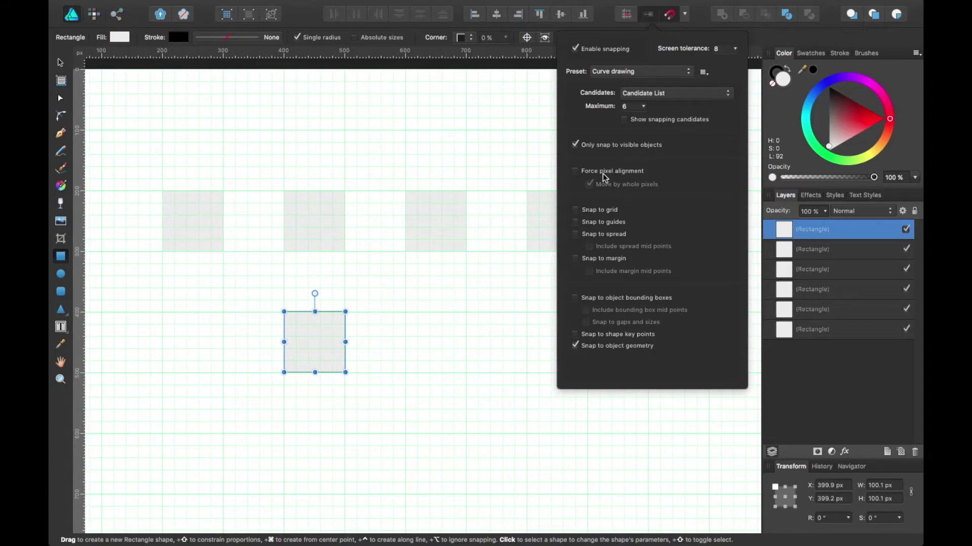
left_click(600, 171)
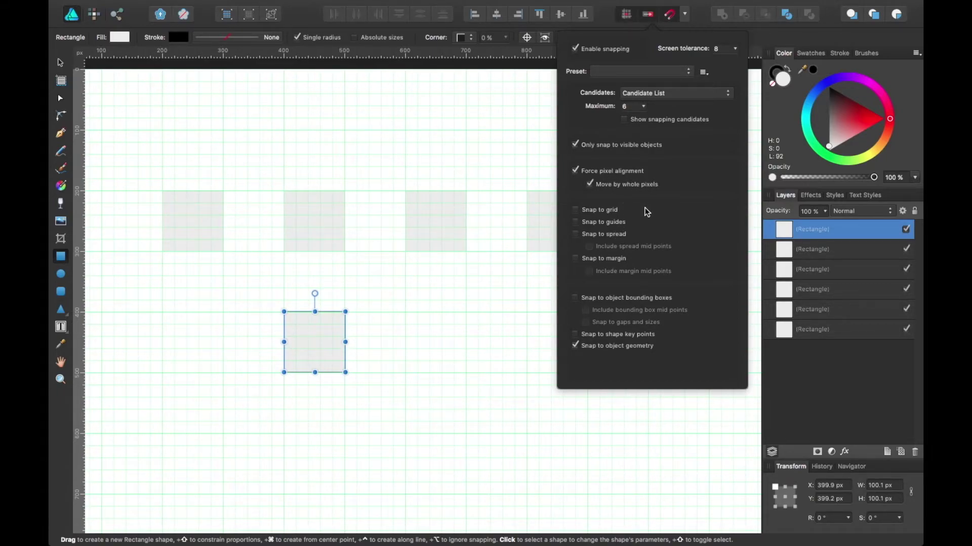
left_click(618, 224)
left_click(603, 233)
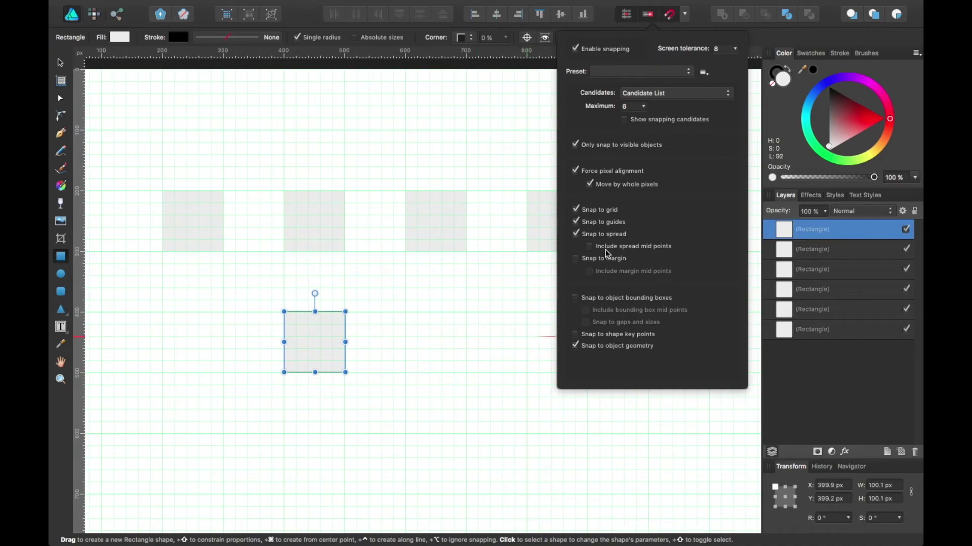
Step: Draw a 100 px square against the artboard's left edge at X 0
key("space")
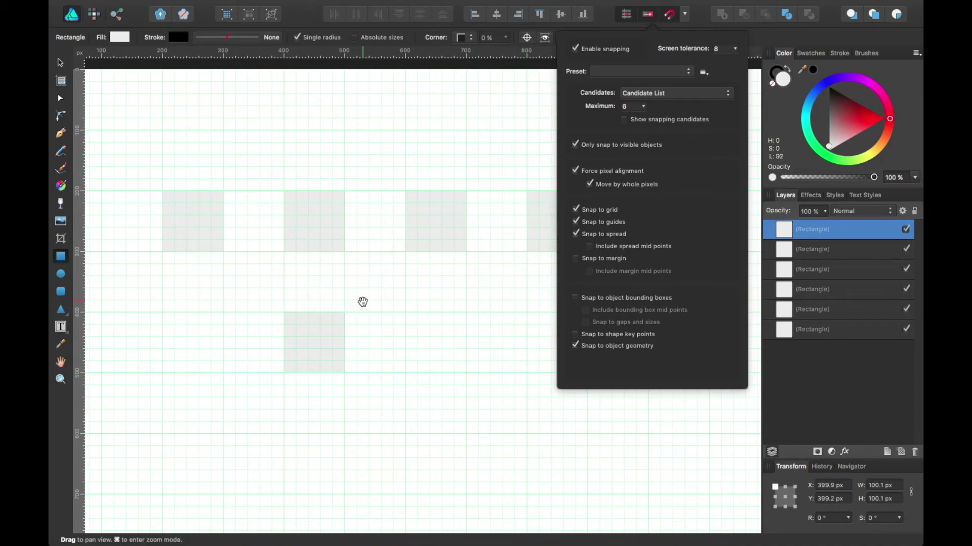
left_click_drag(363, 302, 474, 295)
left_click_drag(135, 290, 196, 391)
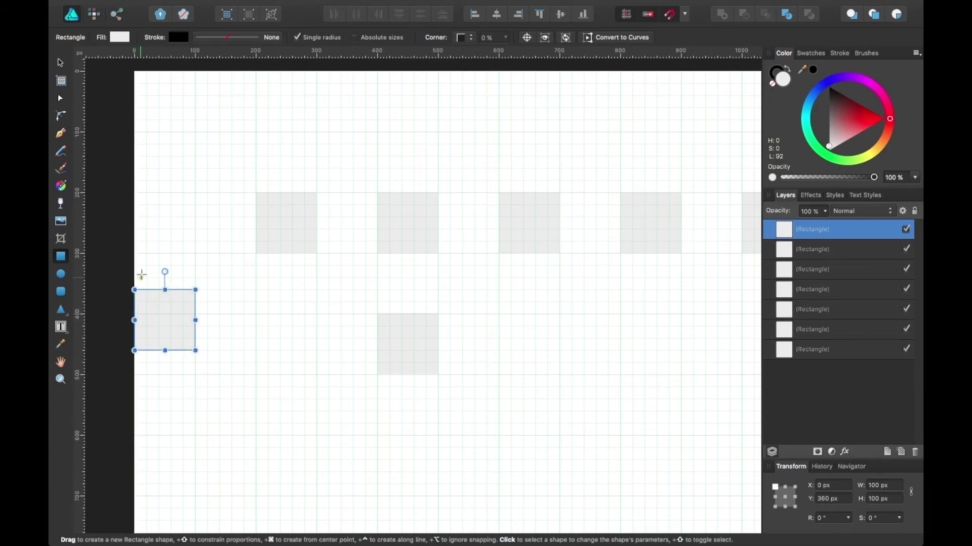
Step: Move the row's first square flush to the artboard's left edge at X 0
key("v")
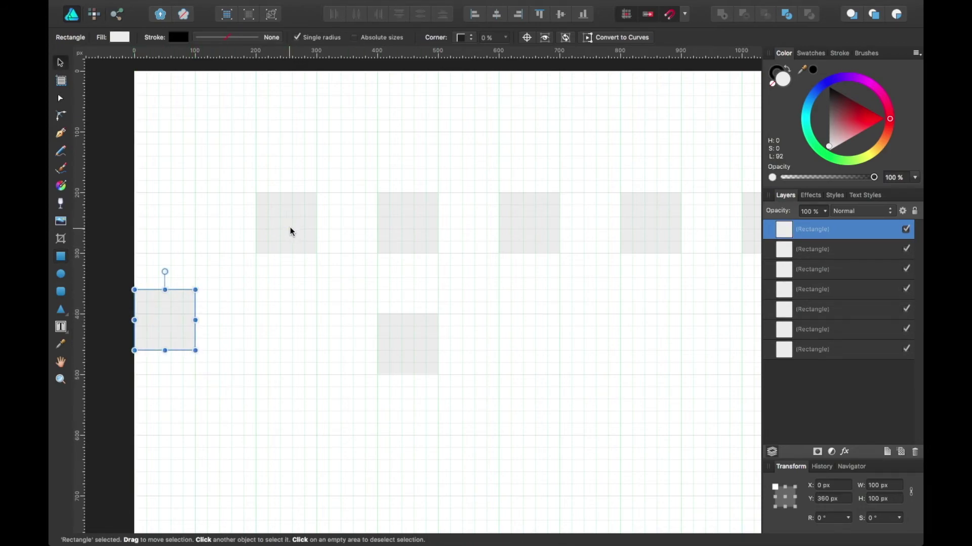
left_click_drag(291, 232, 169, 216)
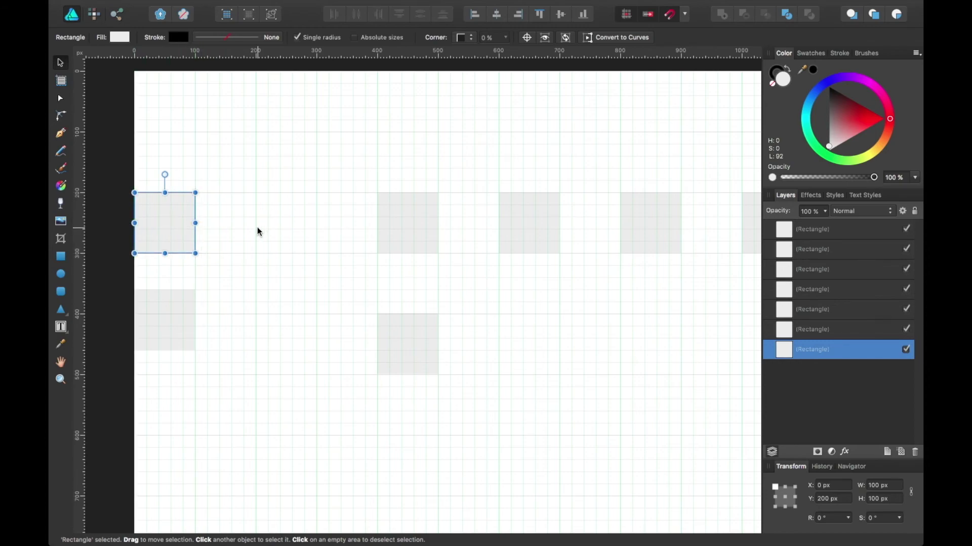
key("space")
left_click_drag(284, 218, 235, 225)
Step: Restore the UI design snapping preset
key("super+Tab")
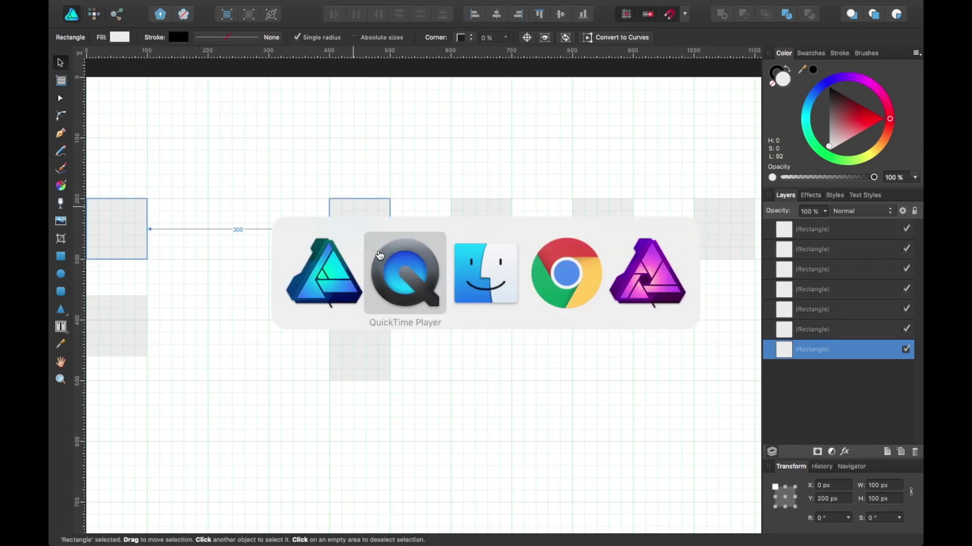
key("super+shift+Tab")
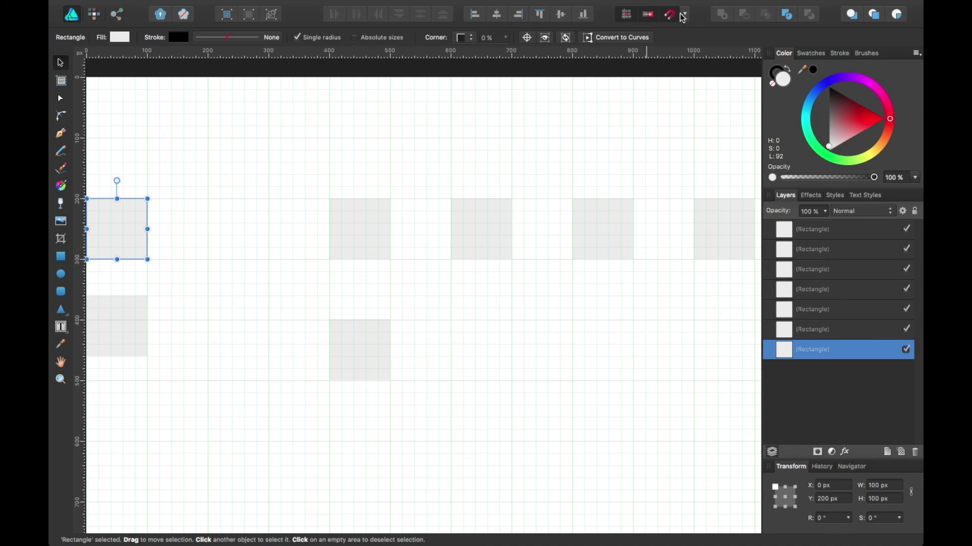
left_click(686, 16)
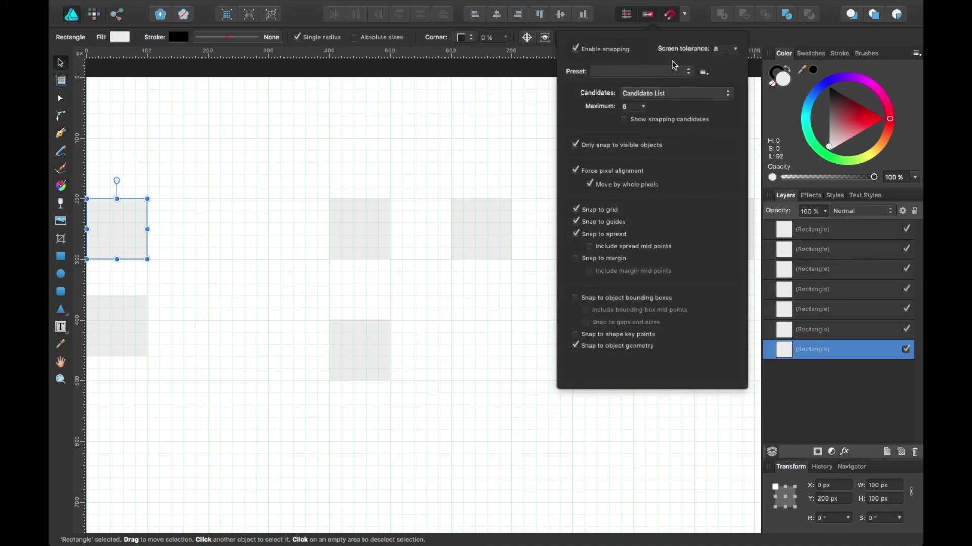
left_click(667, 71)
left_click(658, 106)
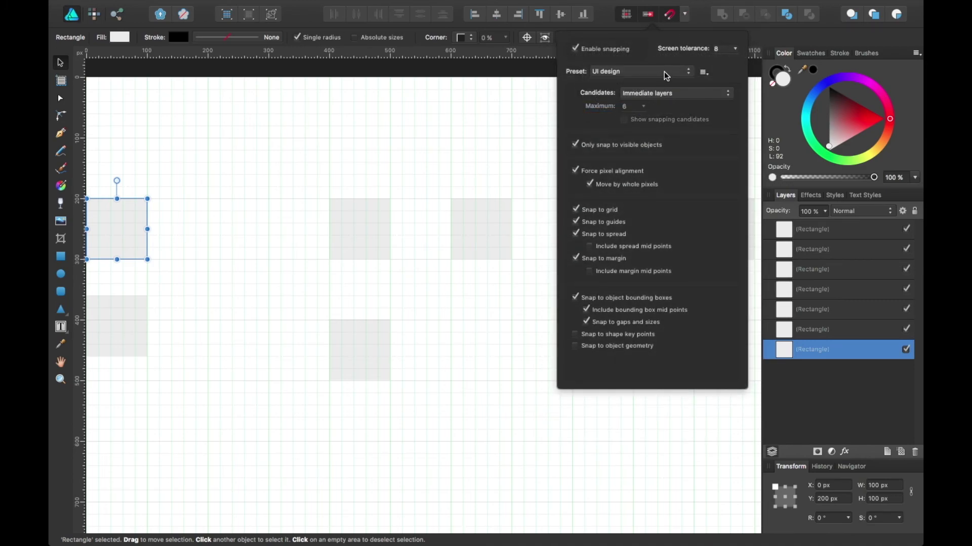